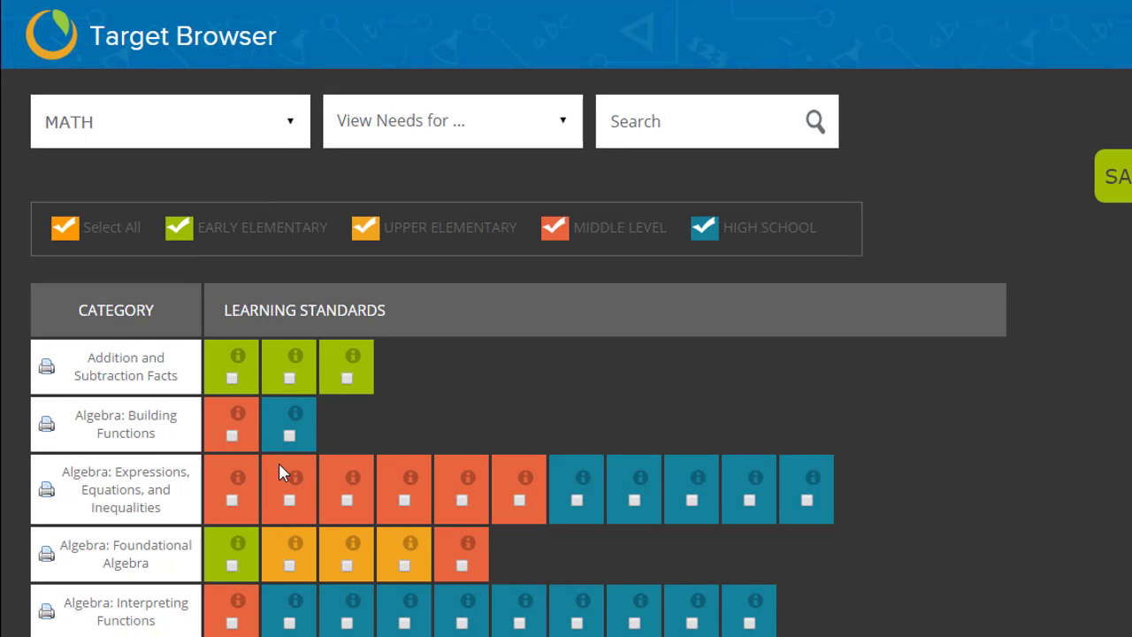
- Select the second to fourth Algebra: Expressions, Equations, and Inequalities standards and the fourth Algebra: Foundational Algebra standard, and save them as targets
{"action": "left_click", "coordinate": [346, 500]}
{"action": "left_click", "coordinate": [405, 501]}
{"action": "left_click", "coordinate": [405, 565]}
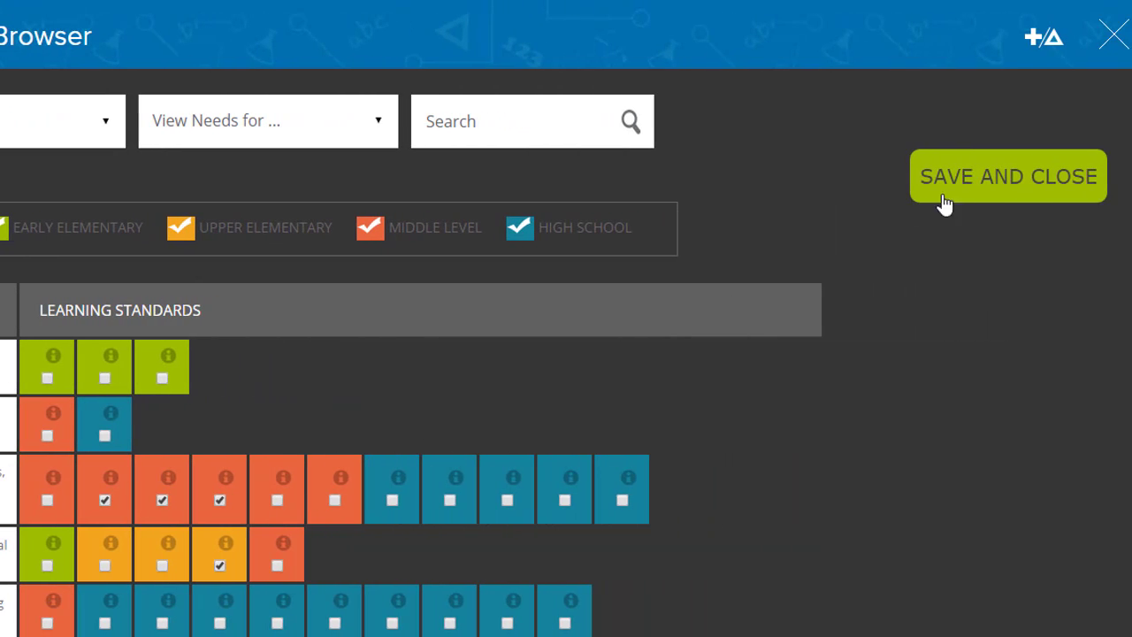
{"action": "left_click", "coordinate": [974, 193]}
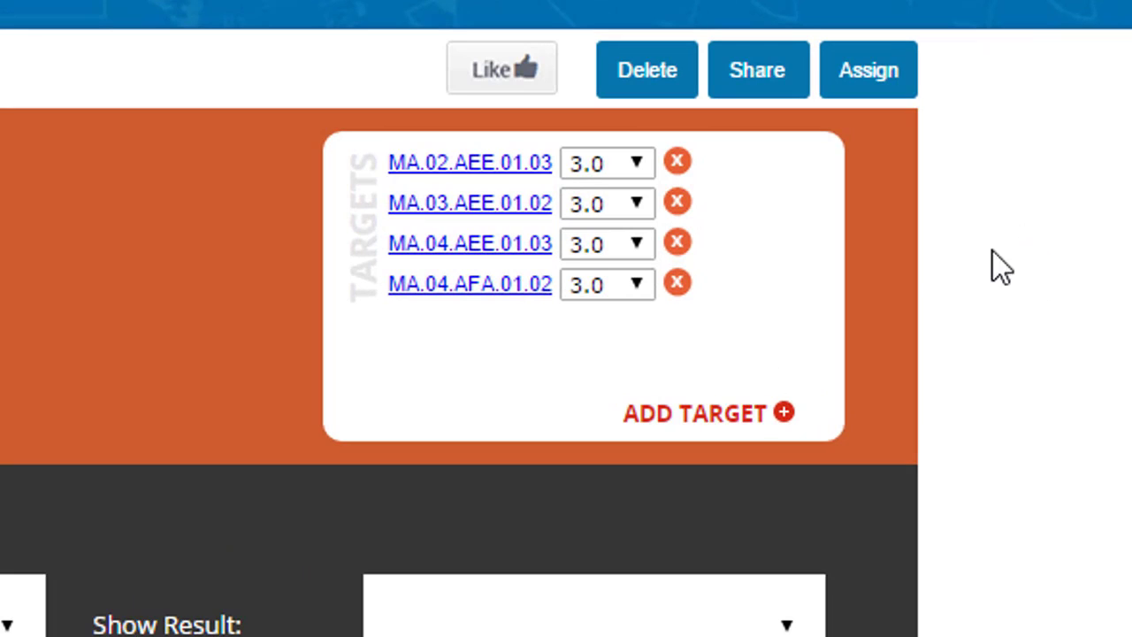
- Set the level of target MA.03.AEE.01.02 to 2.0 and remove target MA.04.AFA.01.02 from the quiz
{"action": "left_click", "coordinate": [636, 204]}
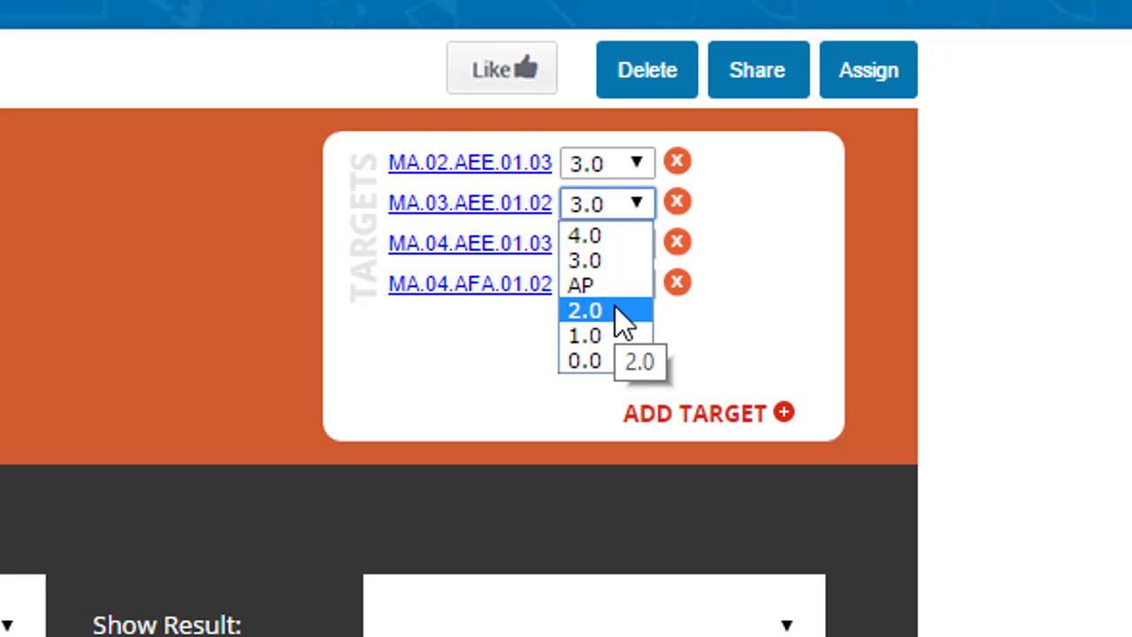
{"action": "left_click", "coordinate": [615, 306]}
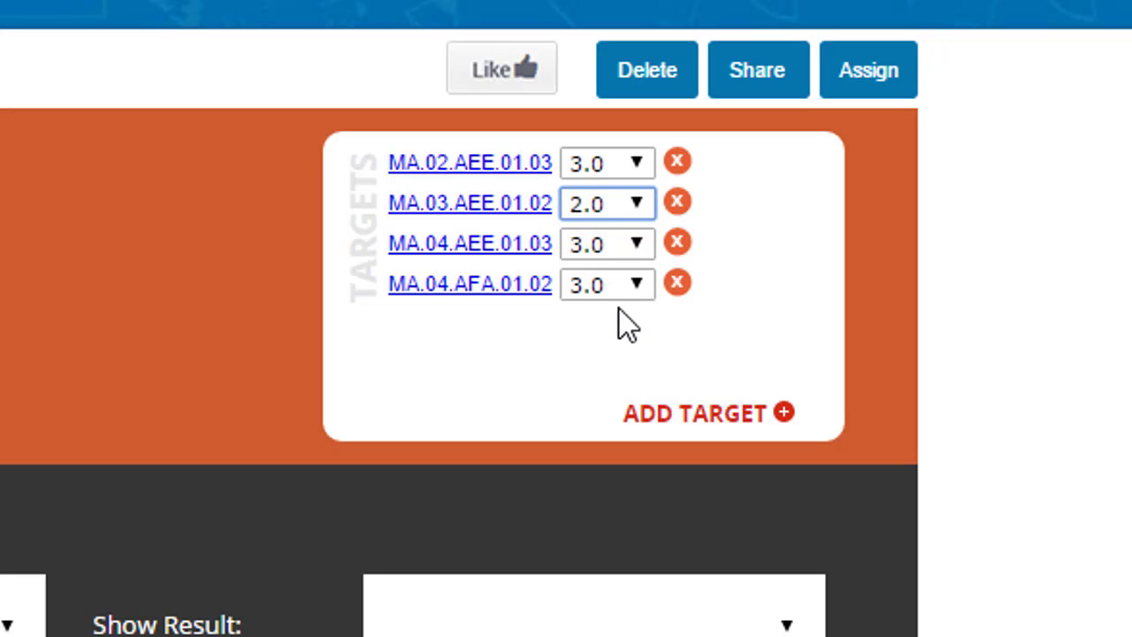
{"action": "left_click", "coordinate": [678, 285]}
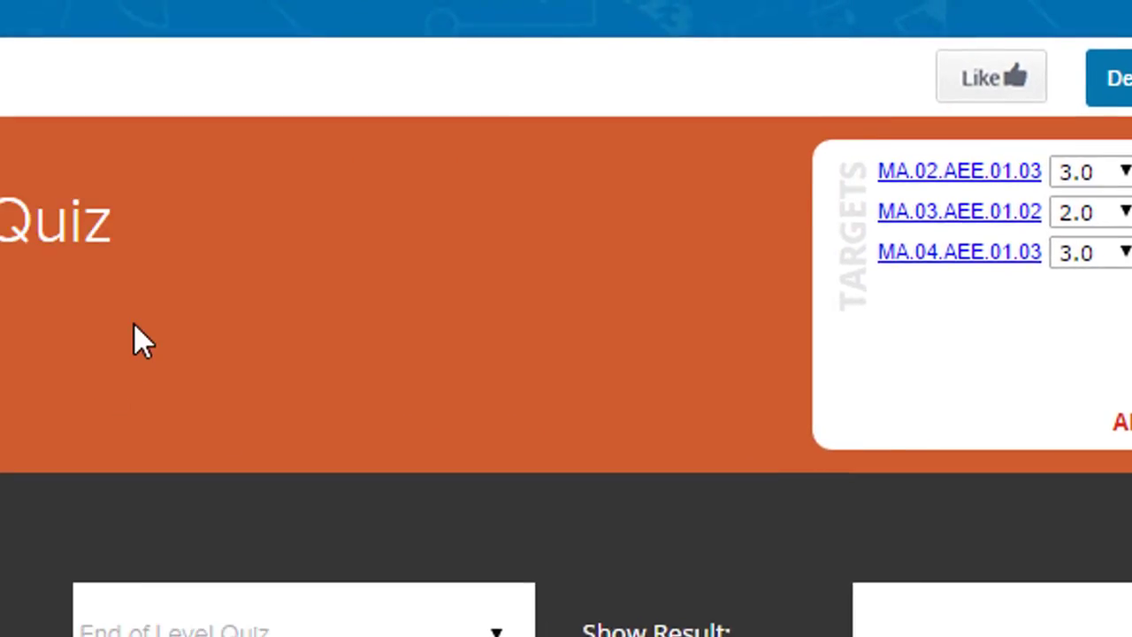
- Title the quiz "Early Algebra Quiz"
{"action": "left_click", "coordinate": [7, 222]}
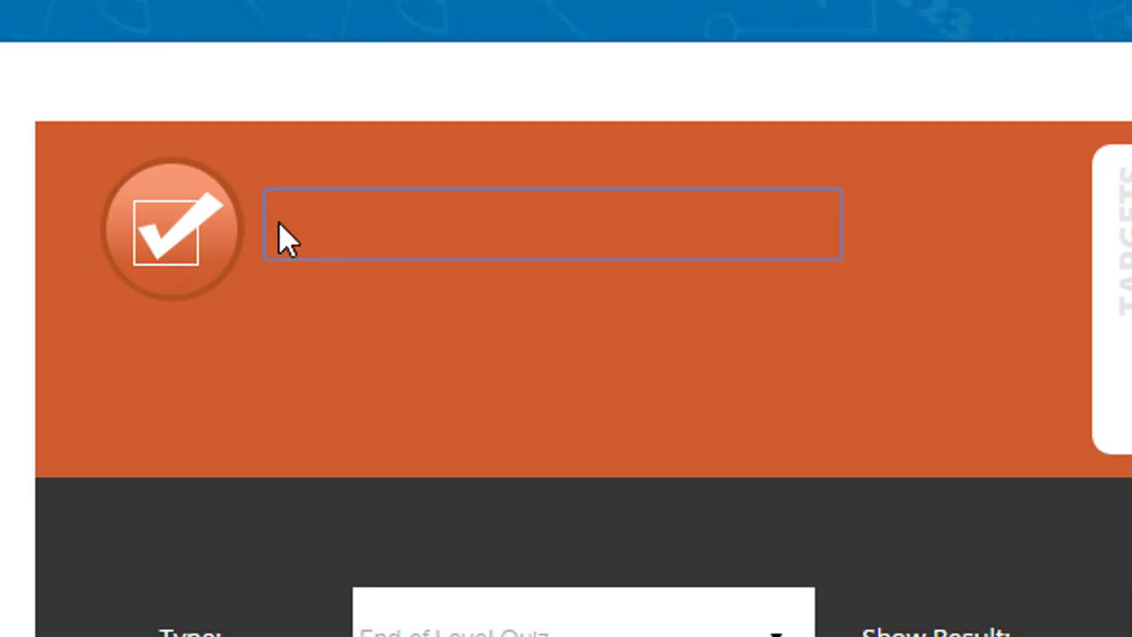
{"action": "type", "text": "Early Algebra Quiz"}
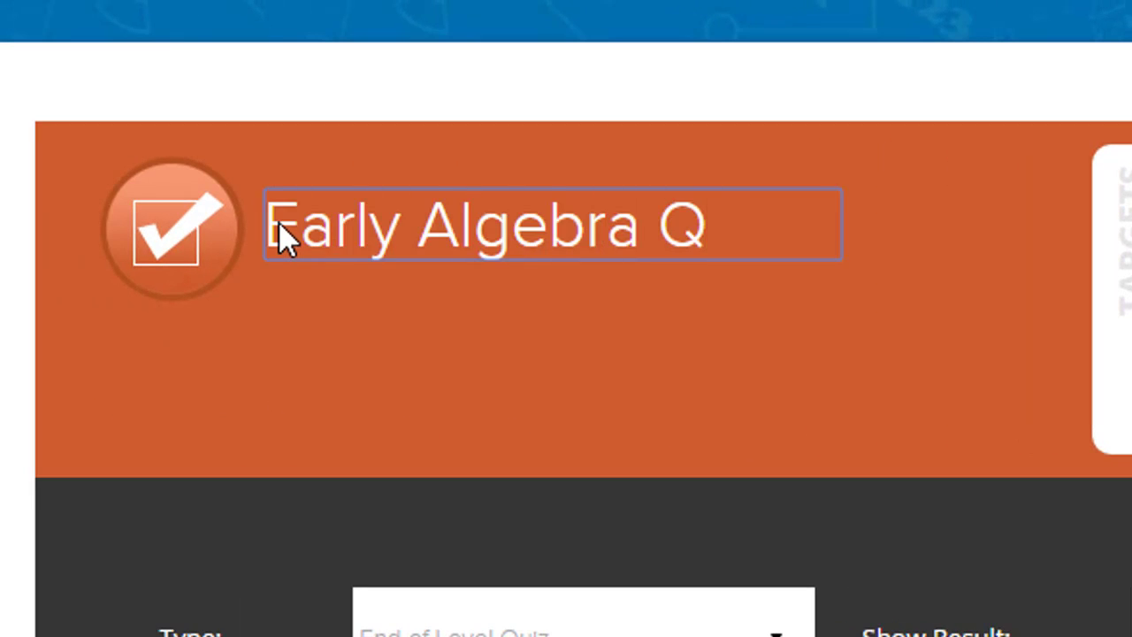
- Replace the quiz's preview image with pair-macaws-sartore-wallpaper-2560x1440, cropped around the two flying macaws
{"action": "left_click", "coordinate": [175, 244]}
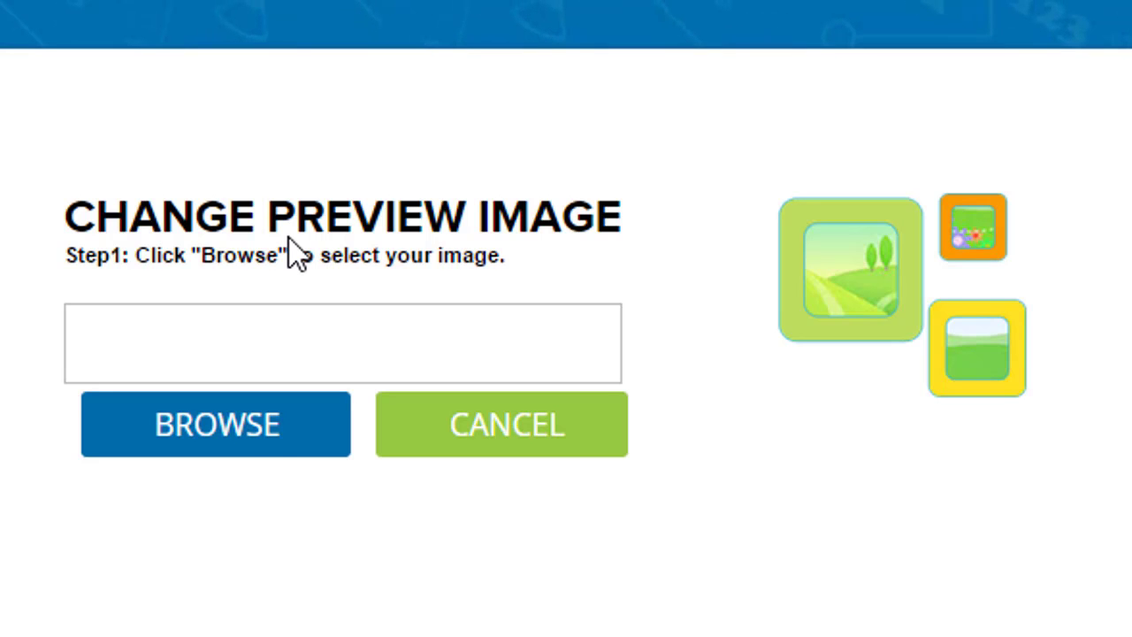
{"action": "left_click", "coordinate": [266, 435]}
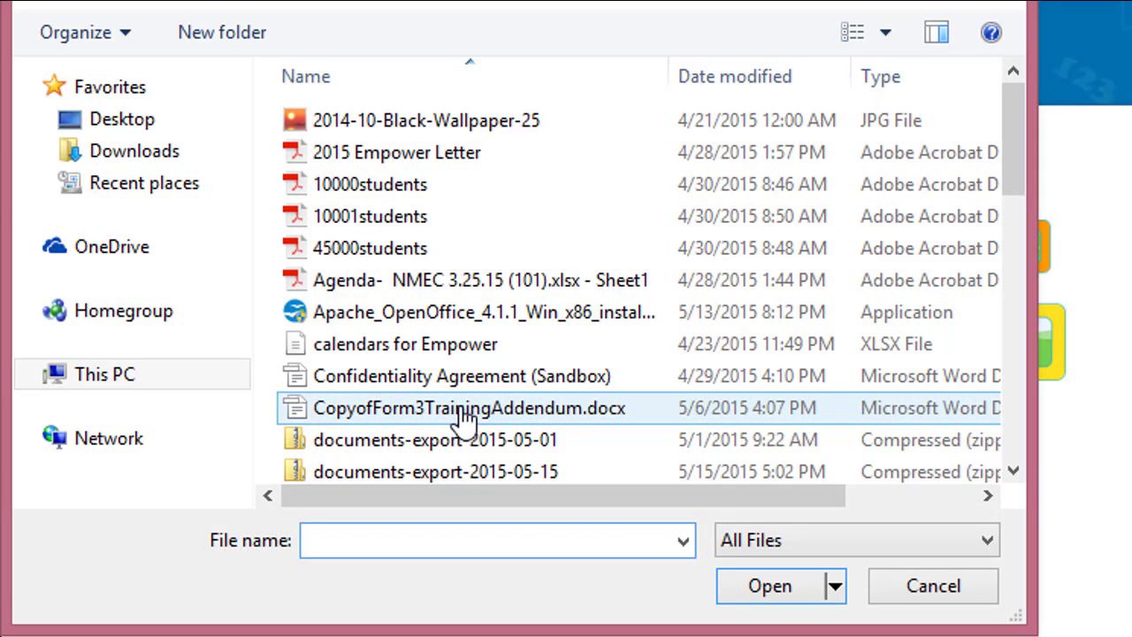
{"action": "left_click_drag", "start_coordinate": [1026, 162], "coordinate": [1008, 286]}
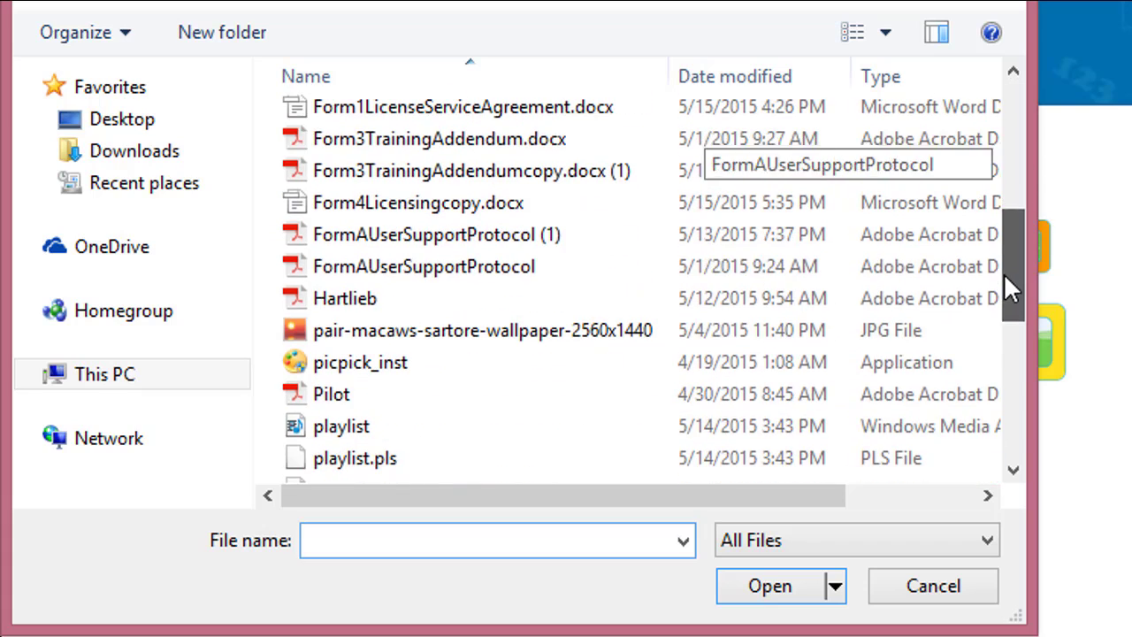
{"action": "double_click", "coordinate": [561, 341]}
{"action": "scroll", "coordinate": [561, 316], "scroll_direction": "down", "scroll_amount": 1}
{"action": "left_click_drag", "start_coordinate": [216, 215], "coordinate": [1016, 261]}
{"action": "left_click_drag", "start_coordinate": [813, 351], "coordinate": [590, 474]}
{"action": "left_click_drag", "start_coordinate": [732, 427], "coordinate": [688, 421]}
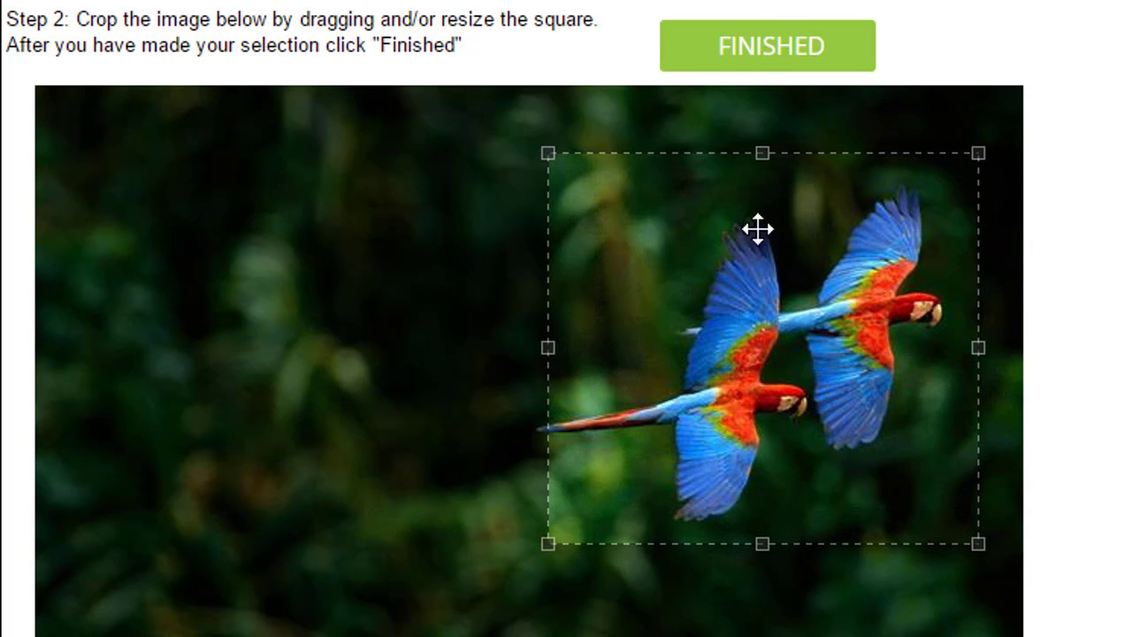
{"action": "left_click", "coordinate": [759, 49]}
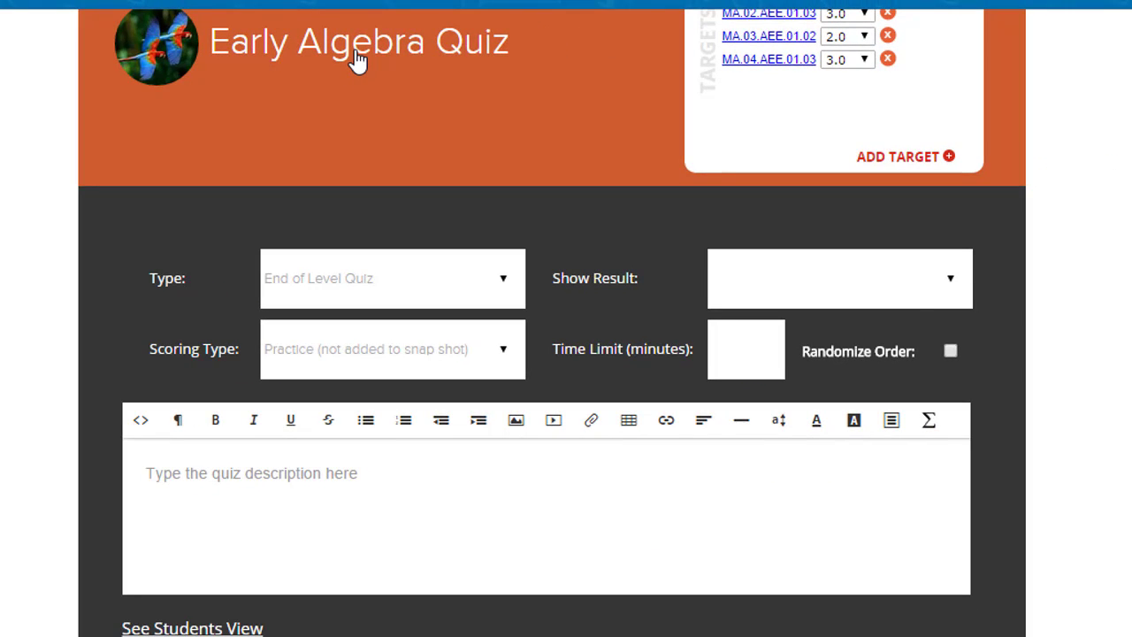
- Keep End of Level Quiz as the quiz type and set the scoring type to Evidence Only
{"action": "scroll", "coordinate": [356, 58], "scroll_direction": "up", "scroll_amount": 1}
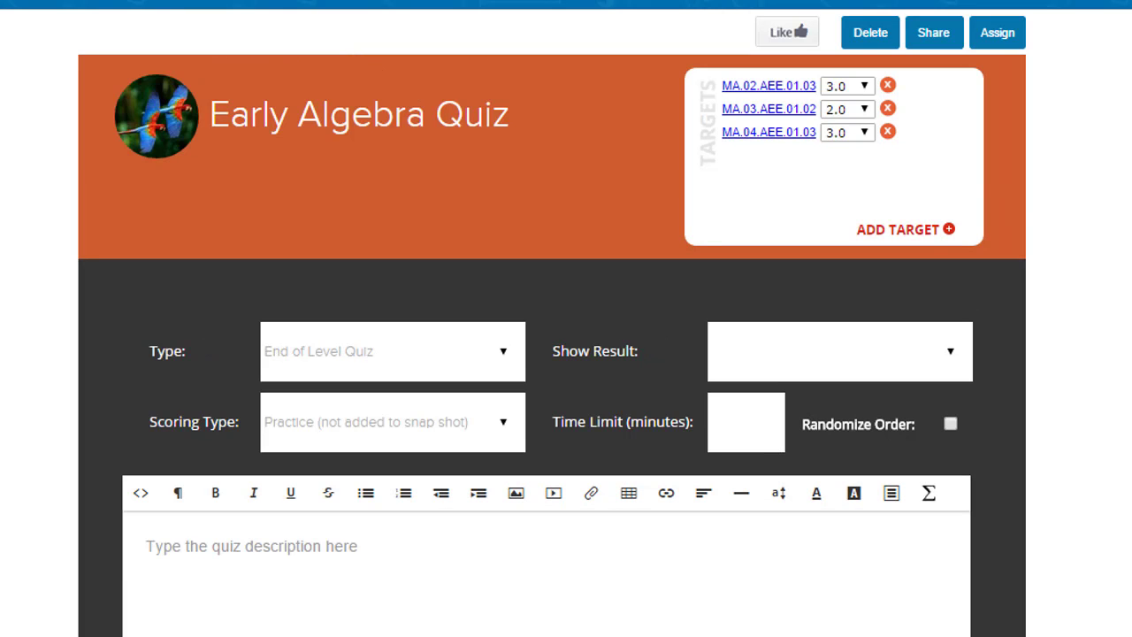
{"action": "scroll", "coordinate": [552, 354], "scroll_direction": "down", "scroll_amount": 3}
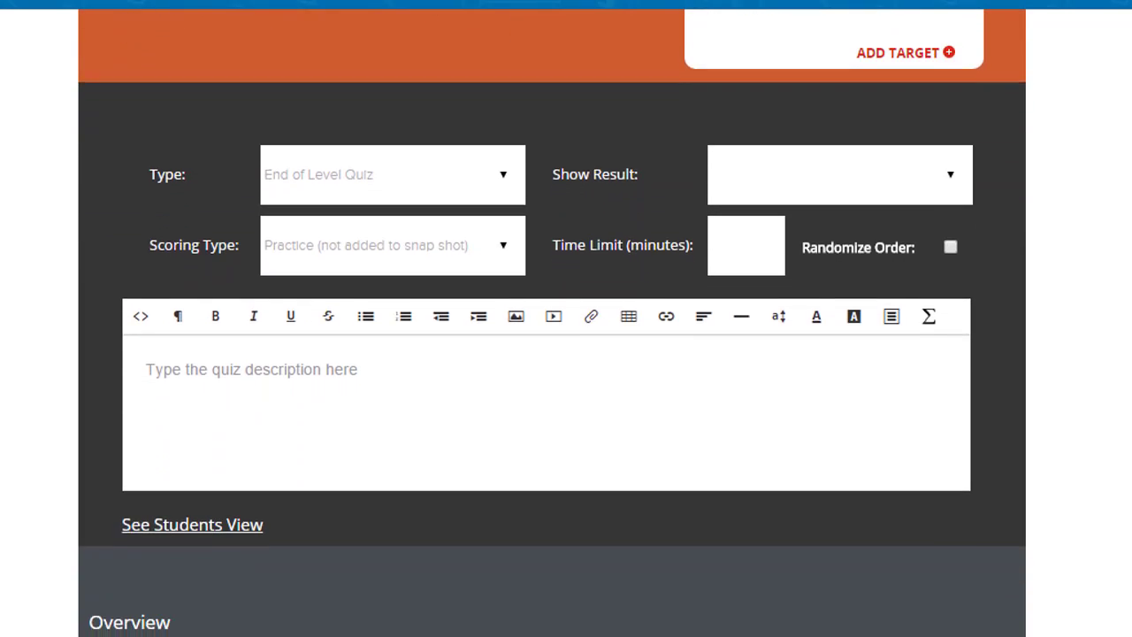
{"action": "scroll", "coordinate": [552, 354], "scroll_direction": "down", "scroll_amount": 1}
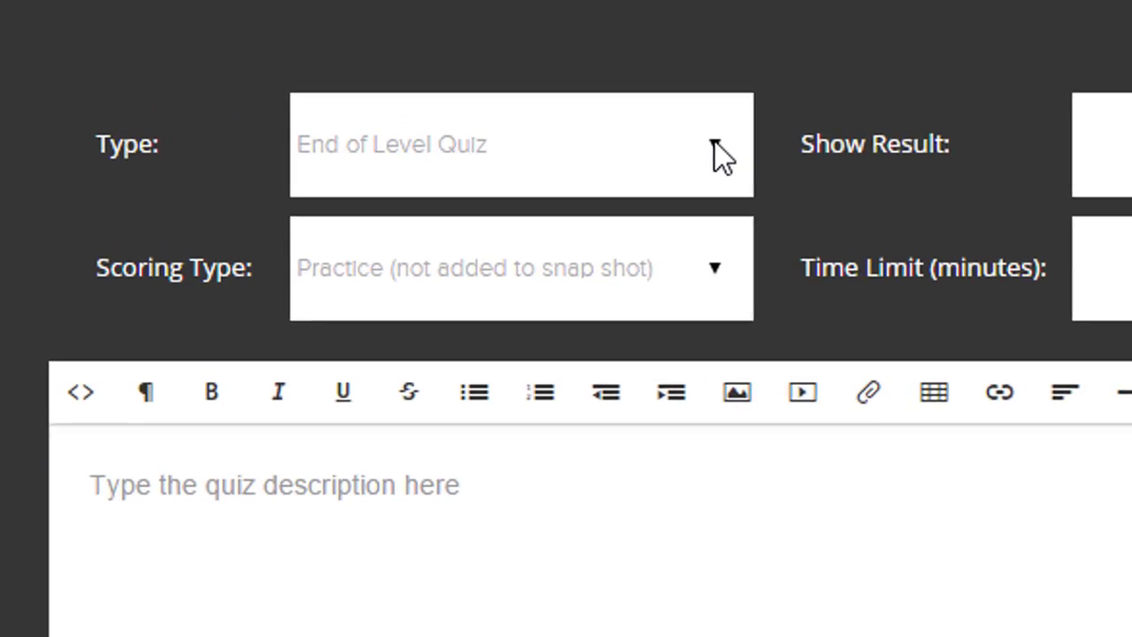
{"action": "left_click", "coordinate": [503, 98]}
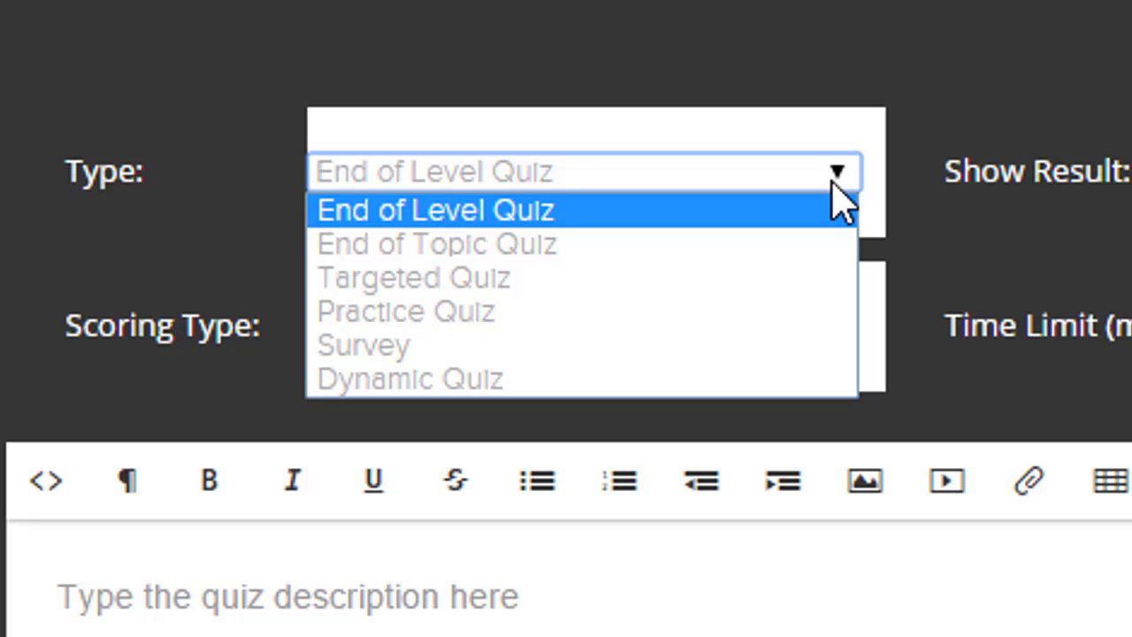
{"action": "left_click", "coordinate": [833, 184]}
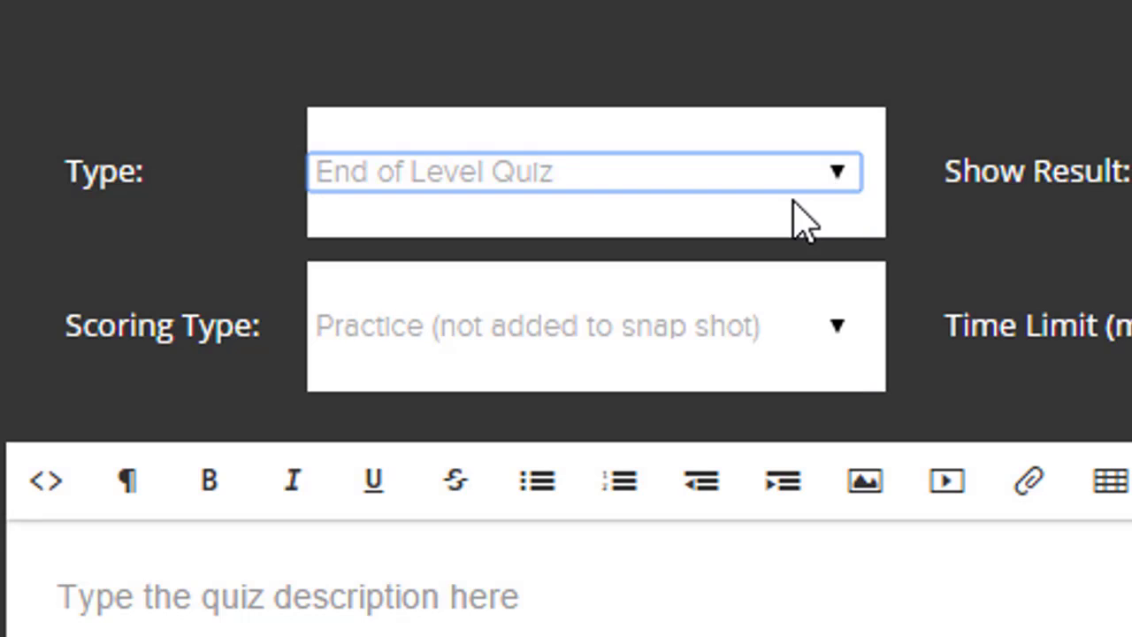
{"action": "left_click", "coordinate": [831, 343]}
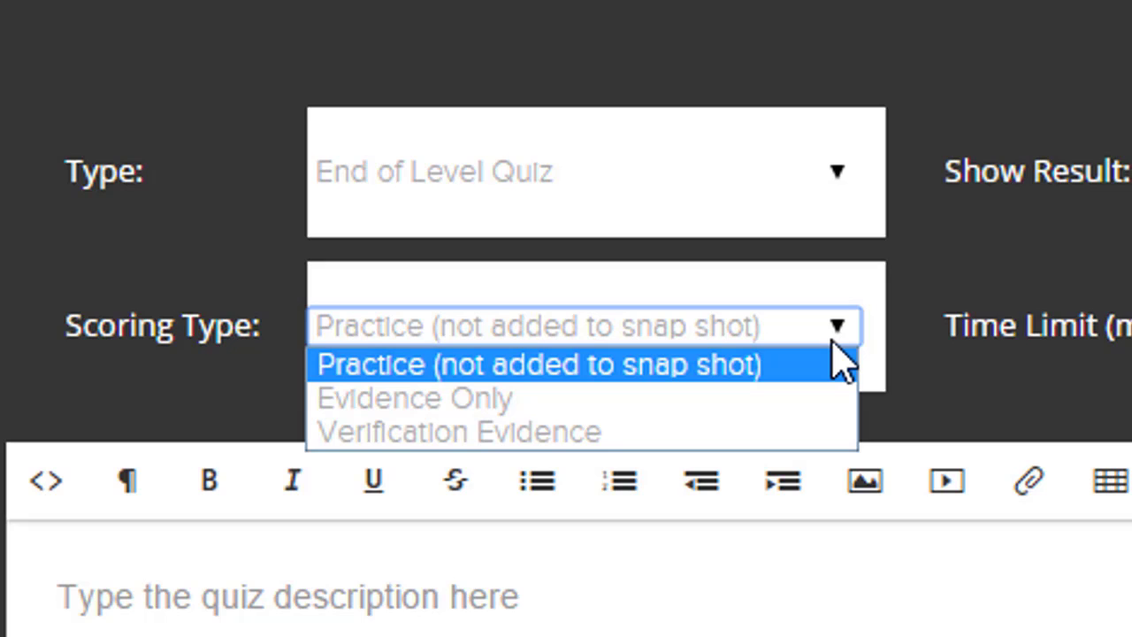
{"action": "left_click", "coordinate": [832, 398]}
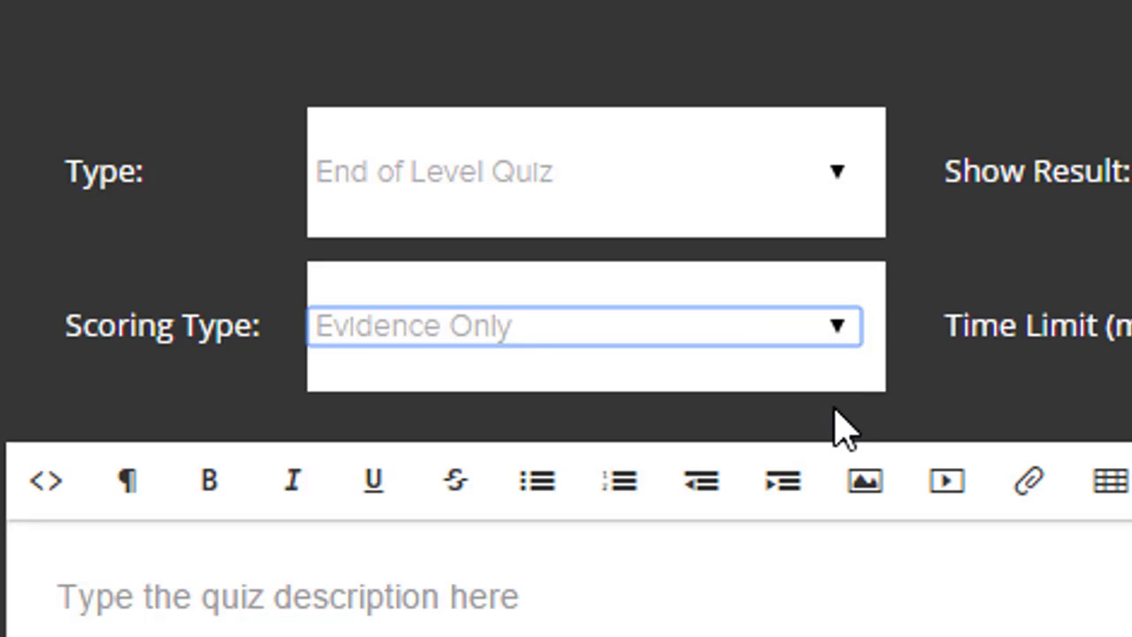
- Set the quiz to Show Detailed Results w/Rationale and give it a time limit of 15 minutes
{"action": "left_click", "coordinate": [1131, 171]}
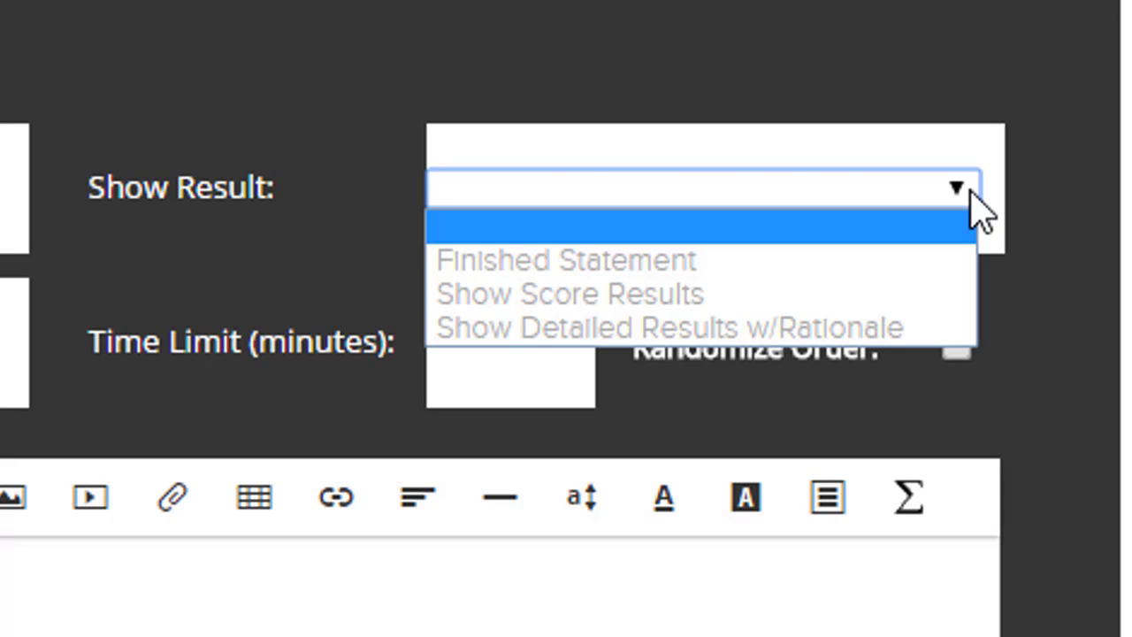
{"action": "left_click", "coordinate": [842, 329]}
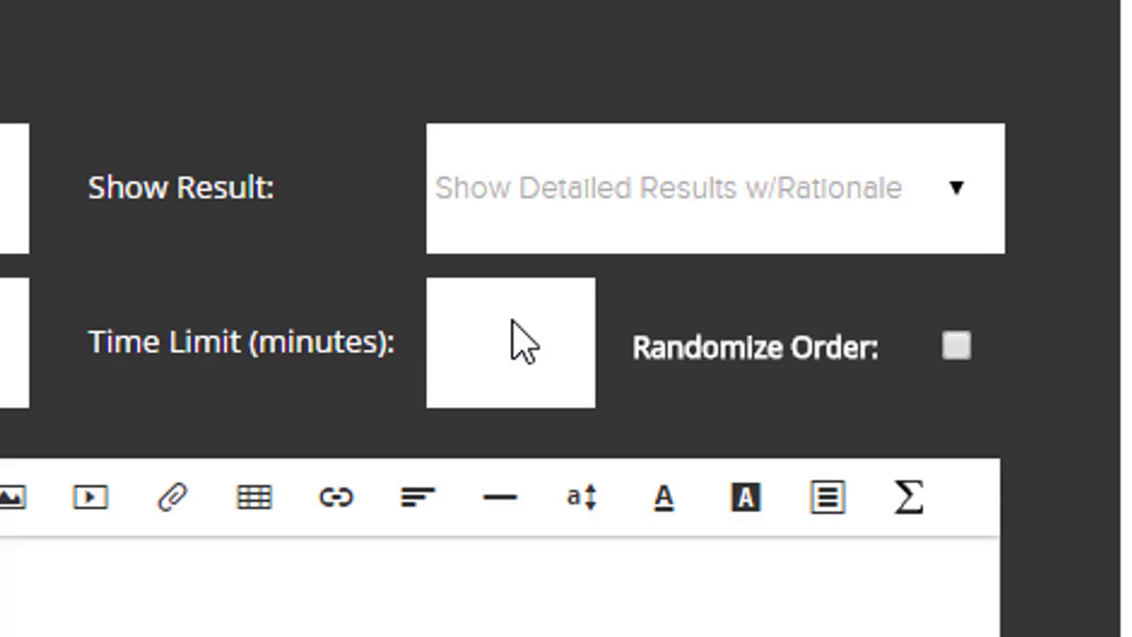
{"action": "left_click", "coordinate": [486, 354]}
{"action": "type", "text": "15"}
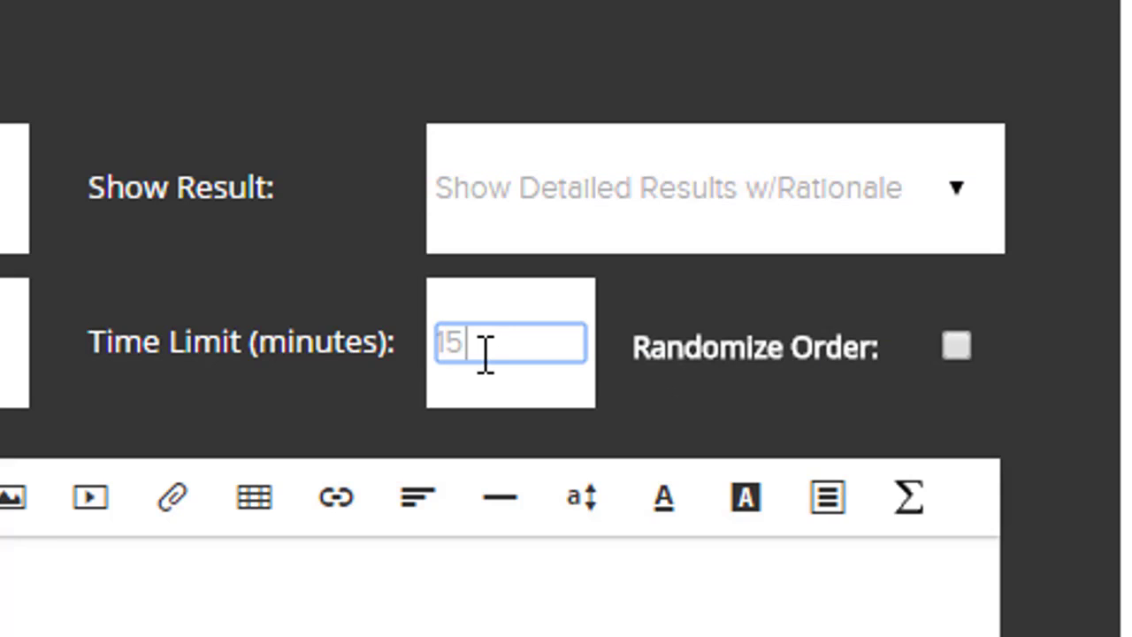
- Write the quiz description "Time to put your math skills to the test! Don't be nervous, you'll do great."
{"action": "left_click", "coordinate": [776, 429]}
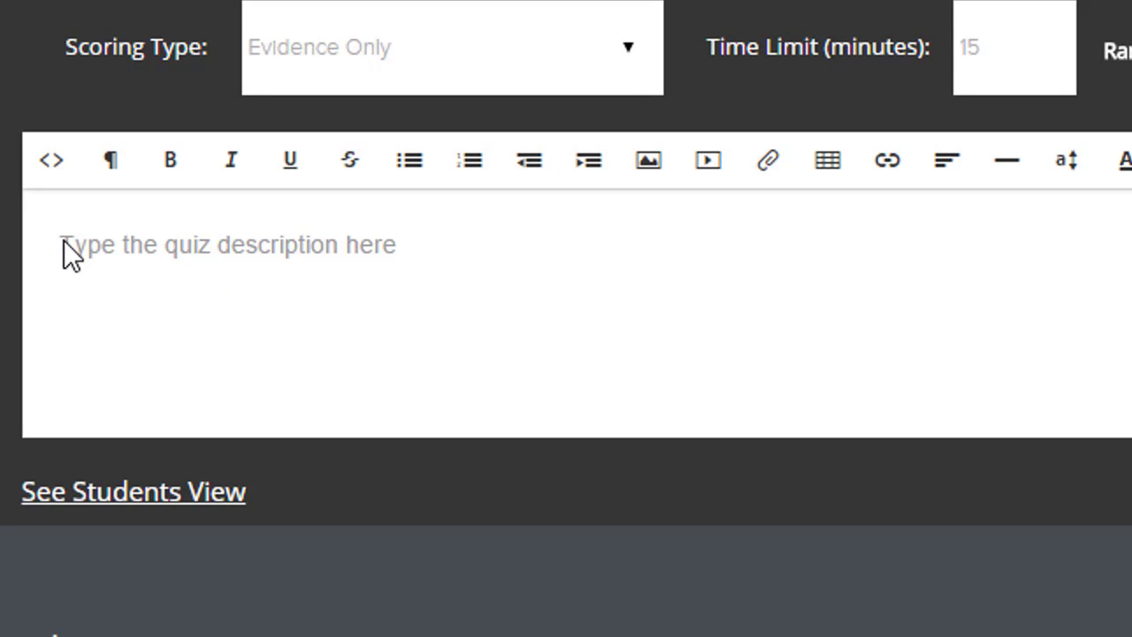
{"action": "type", "text": "Time to put your math skills to the test!"}
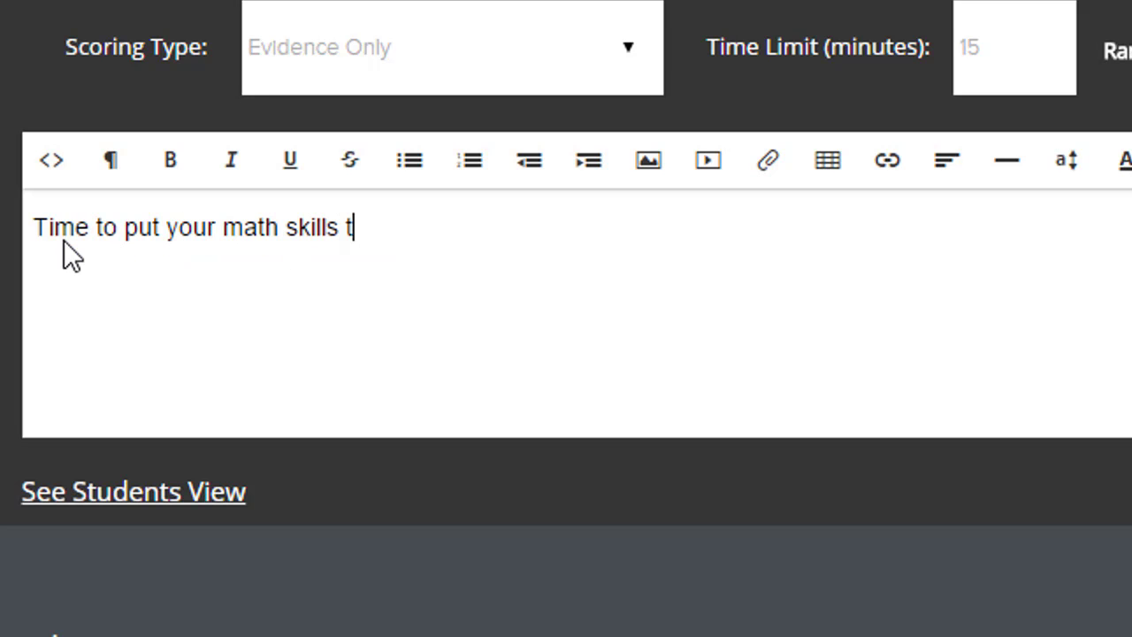
{"action": "type", "text": " Don't be nervous, you'll do gr"}
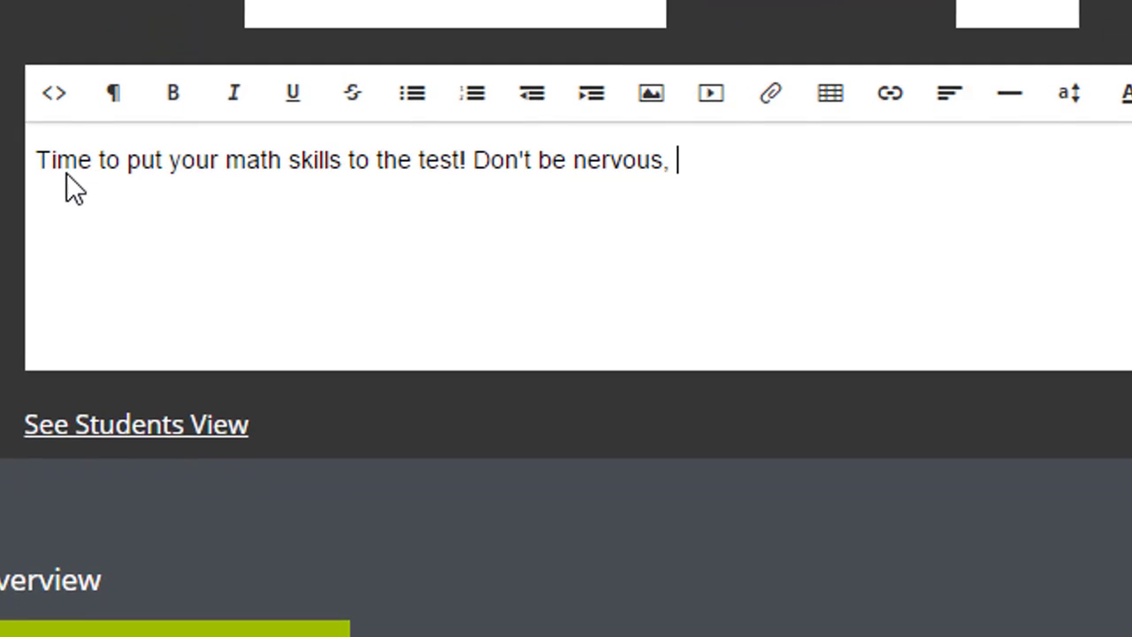
{"action": "type", "text": "eat."}
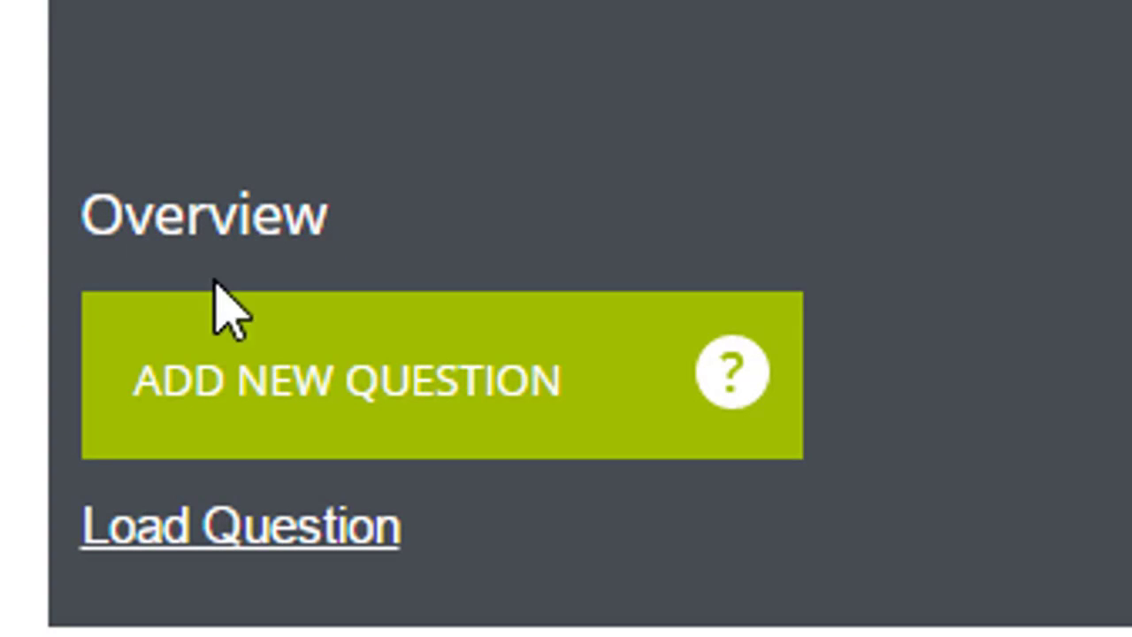
- Add a new question of the type Multiple Choice (single answer) to the quiz
{"action": "left_click", "coordinate": [314, 376]}
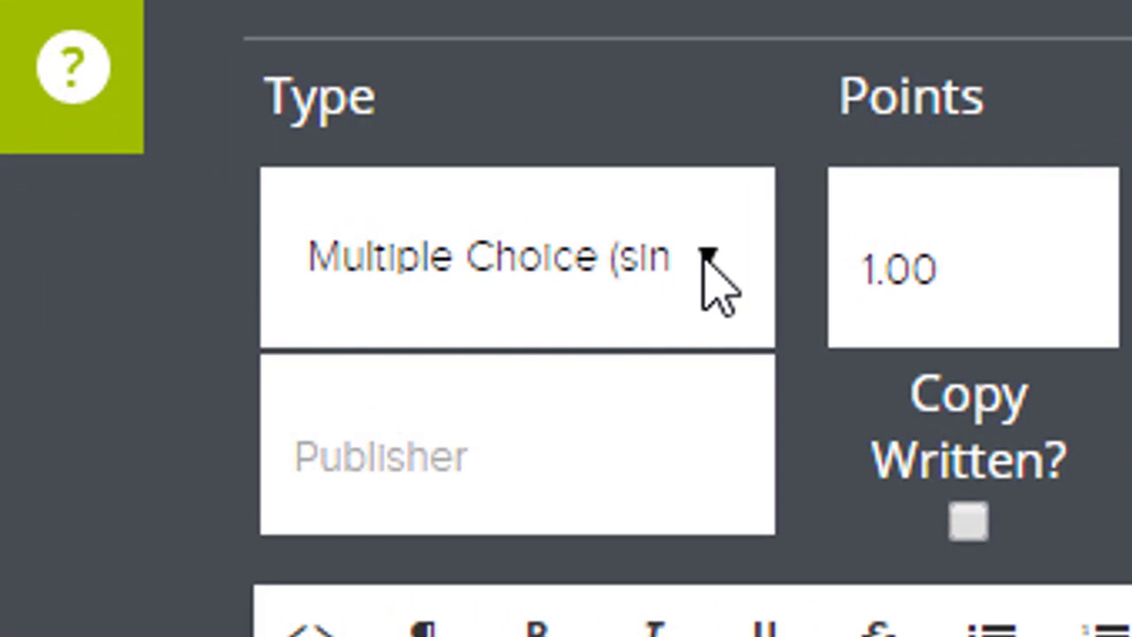
{"action": "left_click", "coordinate": [712, 266]}
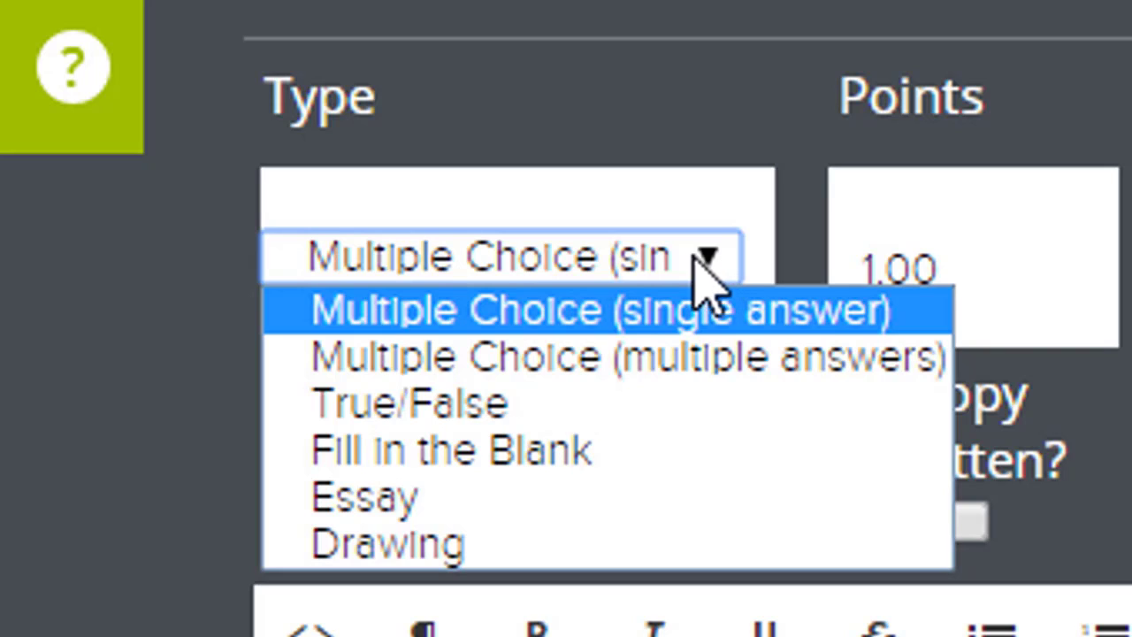
{"action": "left_click", "coordinate": [571, 314]}
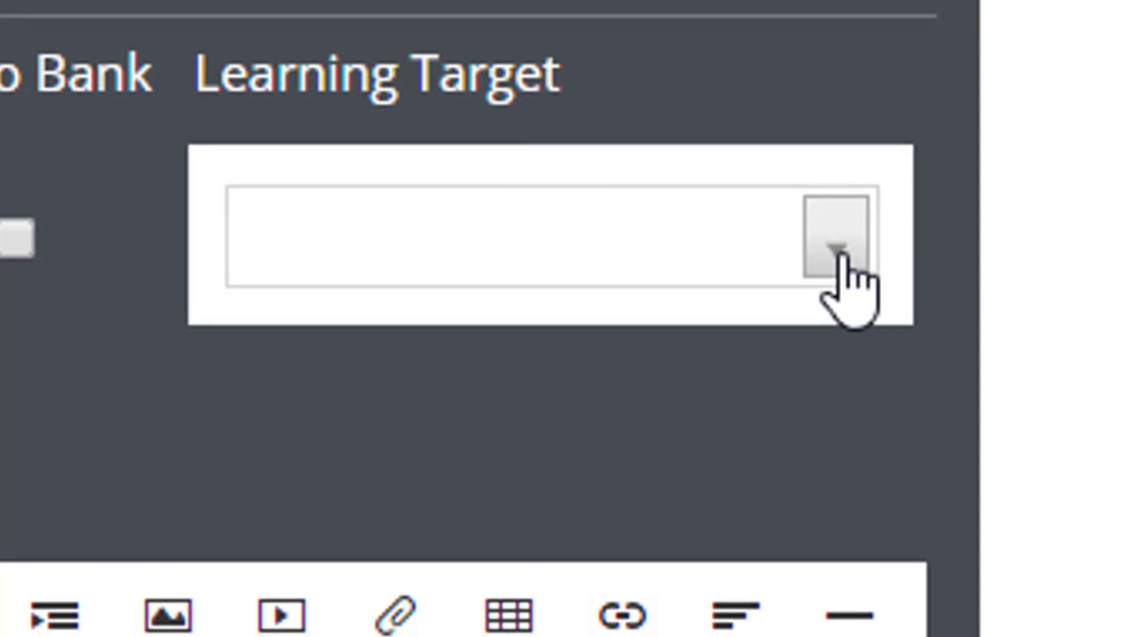
- Assign the learning target MA.03.AEE.01.02 to the new question
{"action": "left_click", "coordinate": [838, 248]}
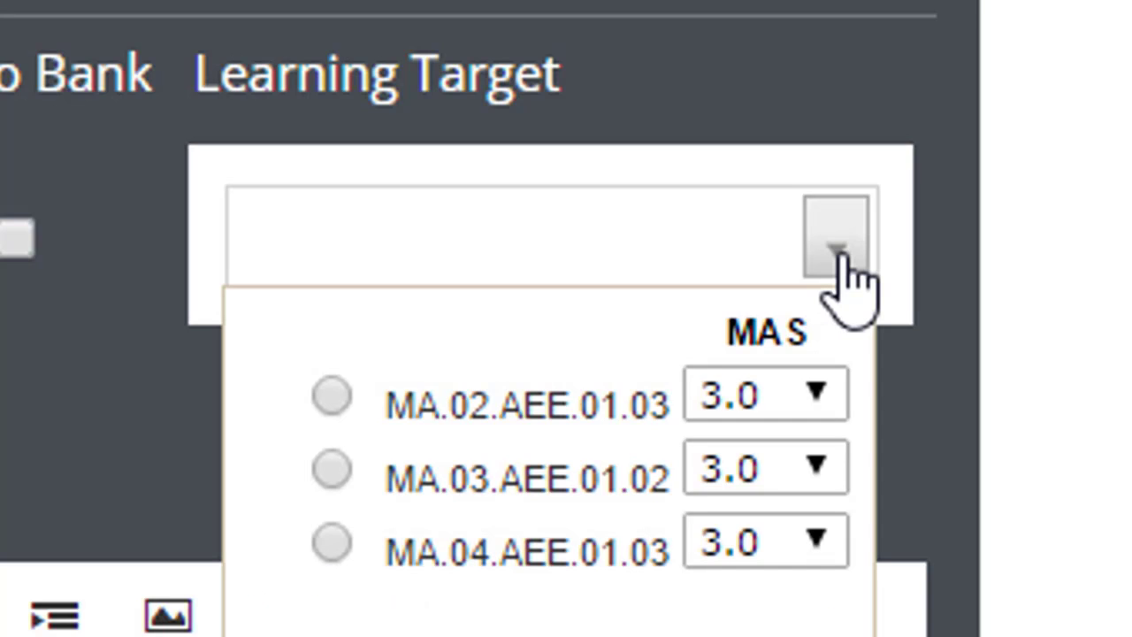
{"action": "left_click", "coordinate": [333, 469]}
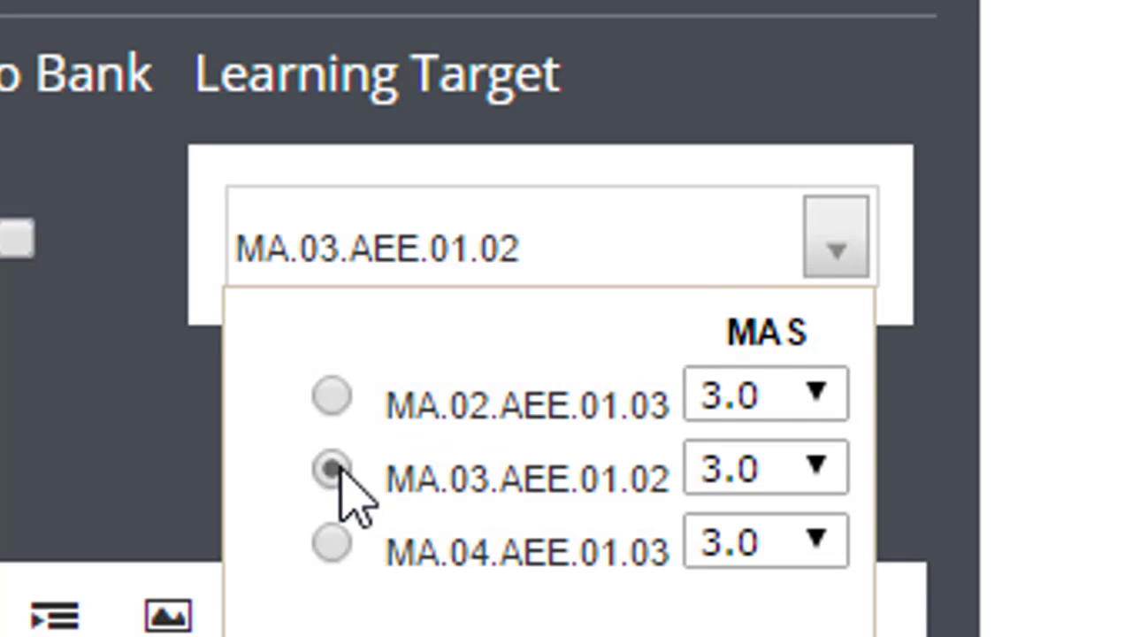
{"action": "left_click", "coordinate": [68, 405]}
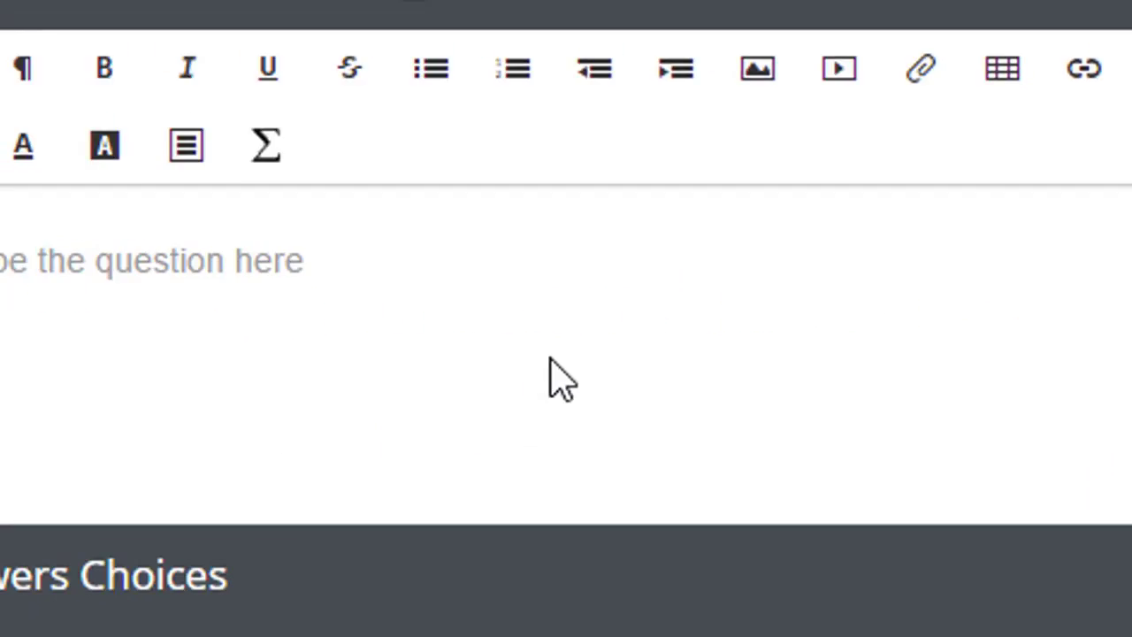
- Enter "When was algebra invented?" as the question text
{"action": "left_click", "coordinate": [392, 275]}
{"action": "type", "text": "When was algera"}
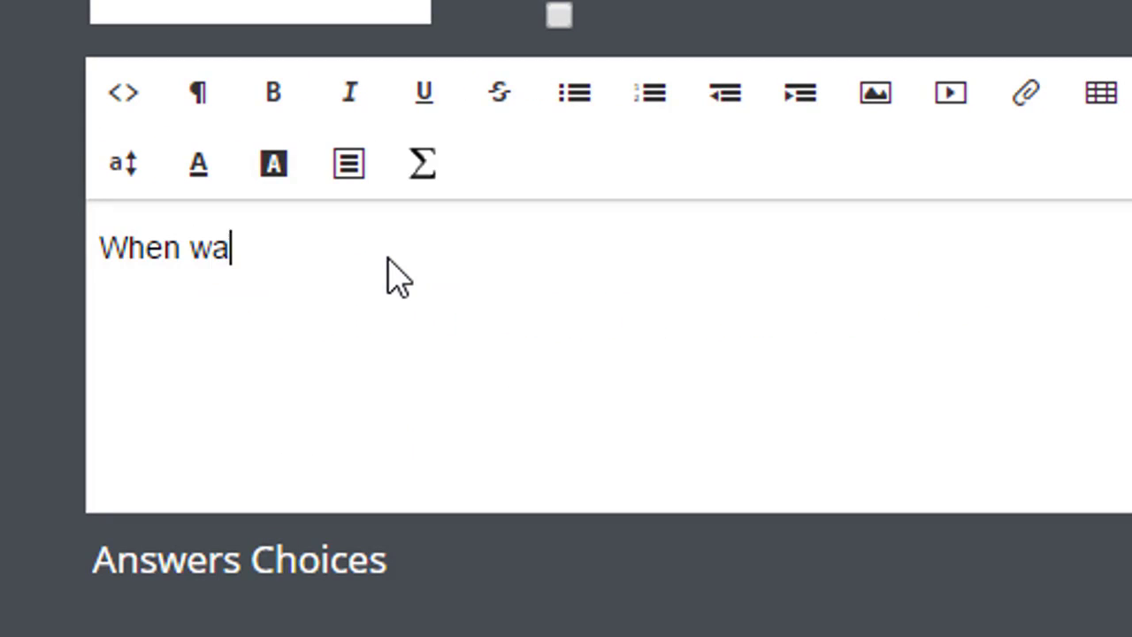
{"action": "key", "text": "BackSpace"}
{"action": "key", "text": "BackSpace"}
{"action": "type", "text": "bra invented?"}
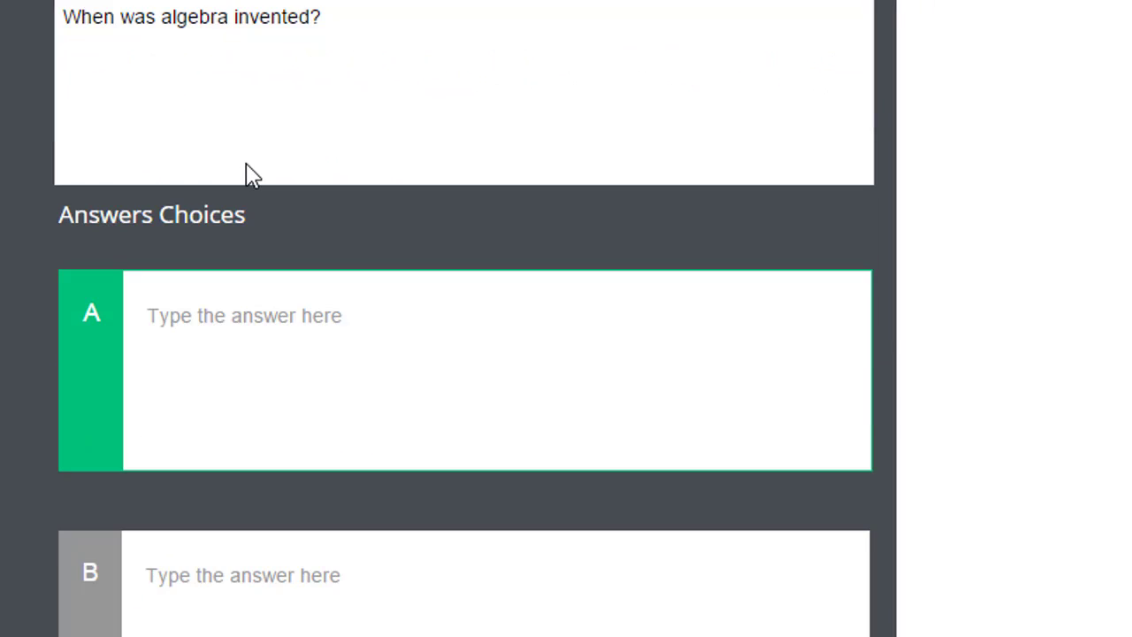
{"action": "scroll", "coordinate": [250, 175], "scroll_direction": "down", "scroll_amount": 2}
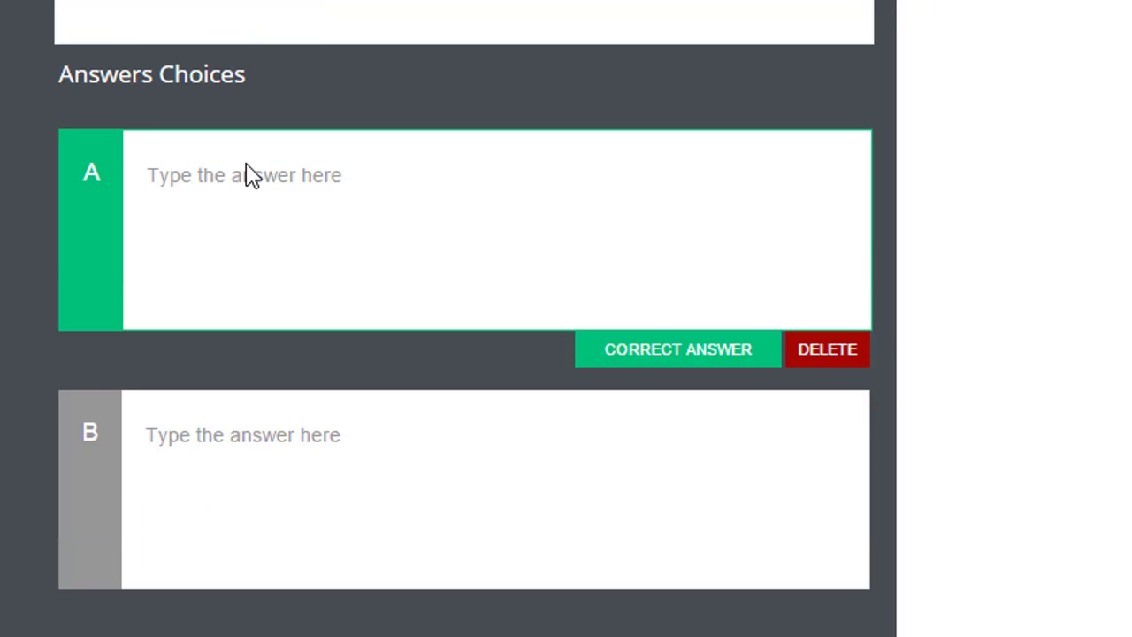
- Enter the answer choices A "By the ancients", B "The 16th century" and C "It wasn't invented, it was discovered."
{"action": "left_click", "coordinate": [250, 175]}
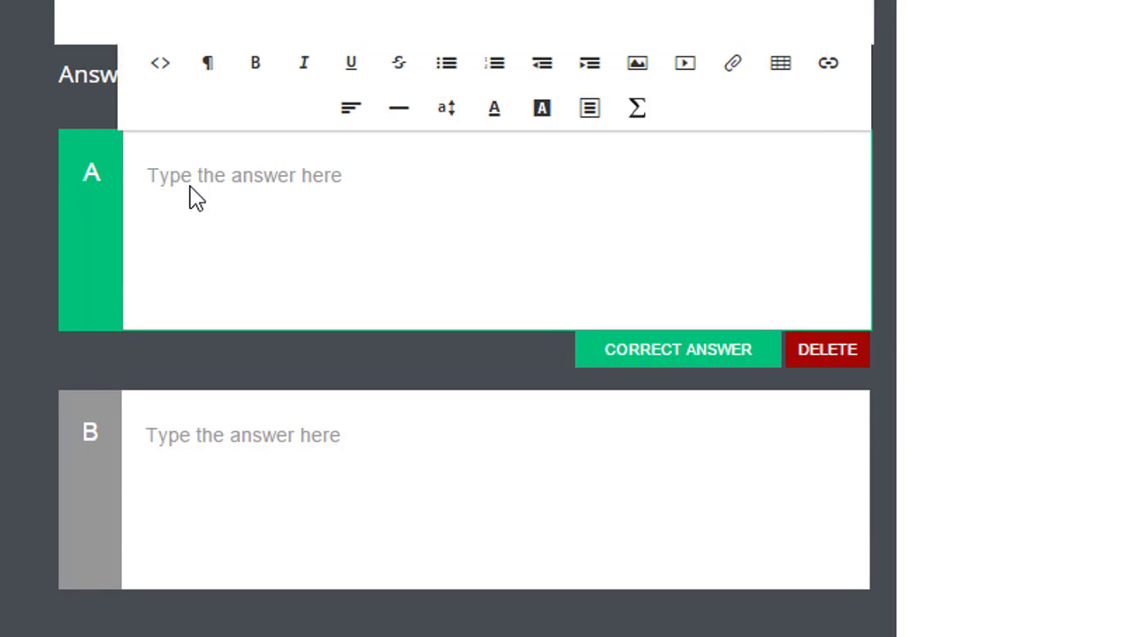
{"action": "type", "text": "By the ancients"}
{"action": "key", "text": "Tab"}
{"action": "type", "text": "The 16th century"}
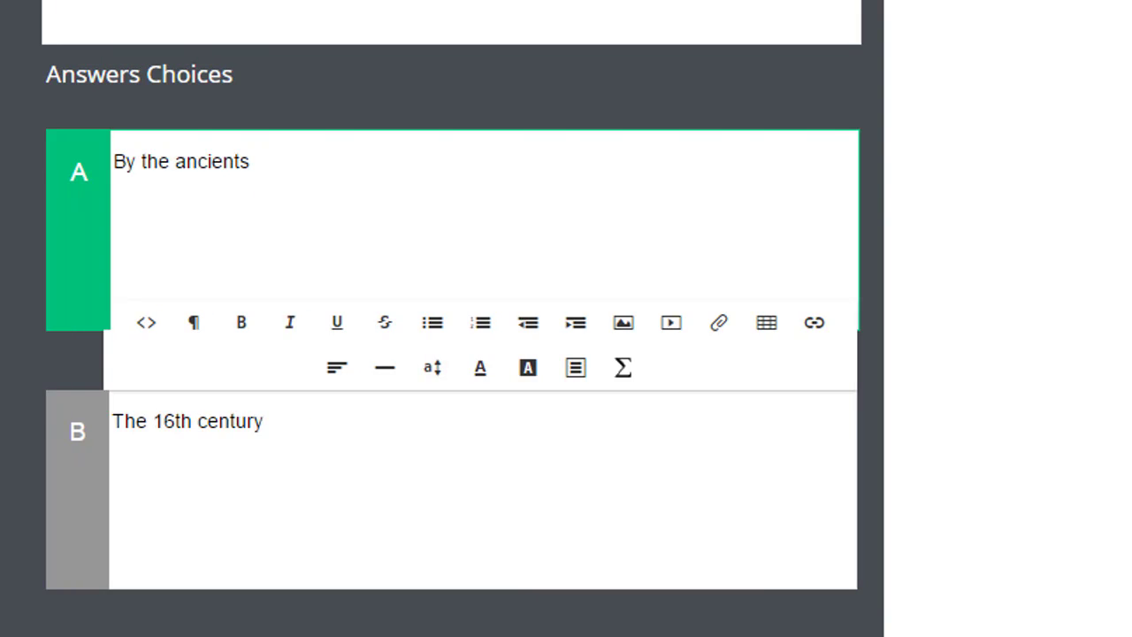
{"action": "key", "text": "Tab"}
{"action": "type", "text": "It wasn't invented, it was discovered."}
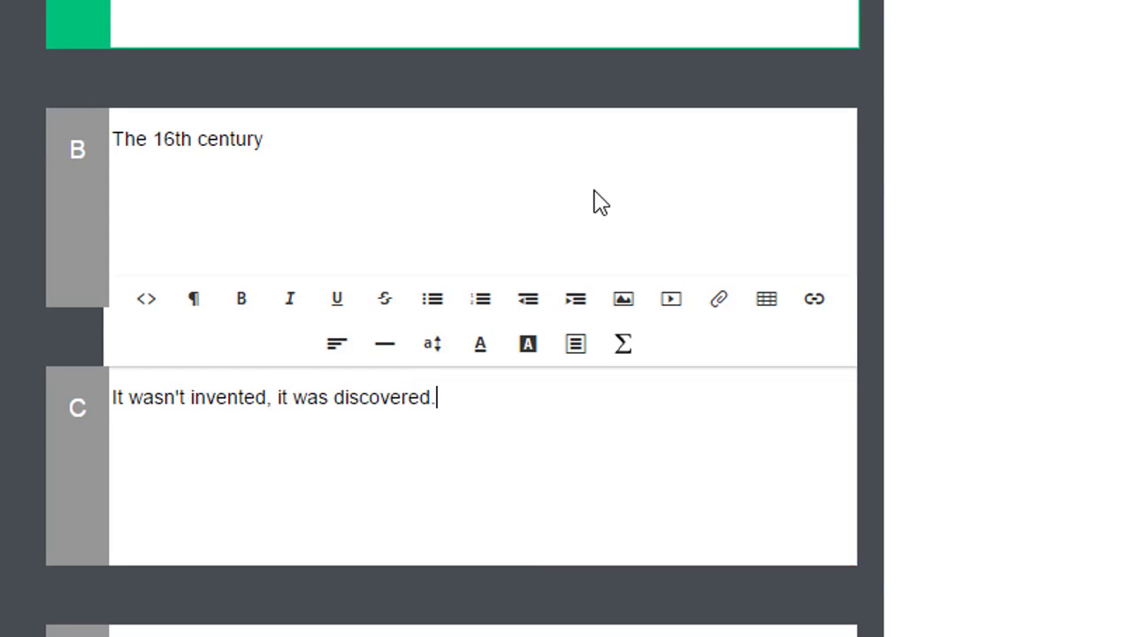
{"action": "key", "text": "Tab"}
- Delete the empty answer choice D from the question
{"action": "scroll", "coordinate": [464, 318], "scroll_direction": "down", "scroll_amount": 4}
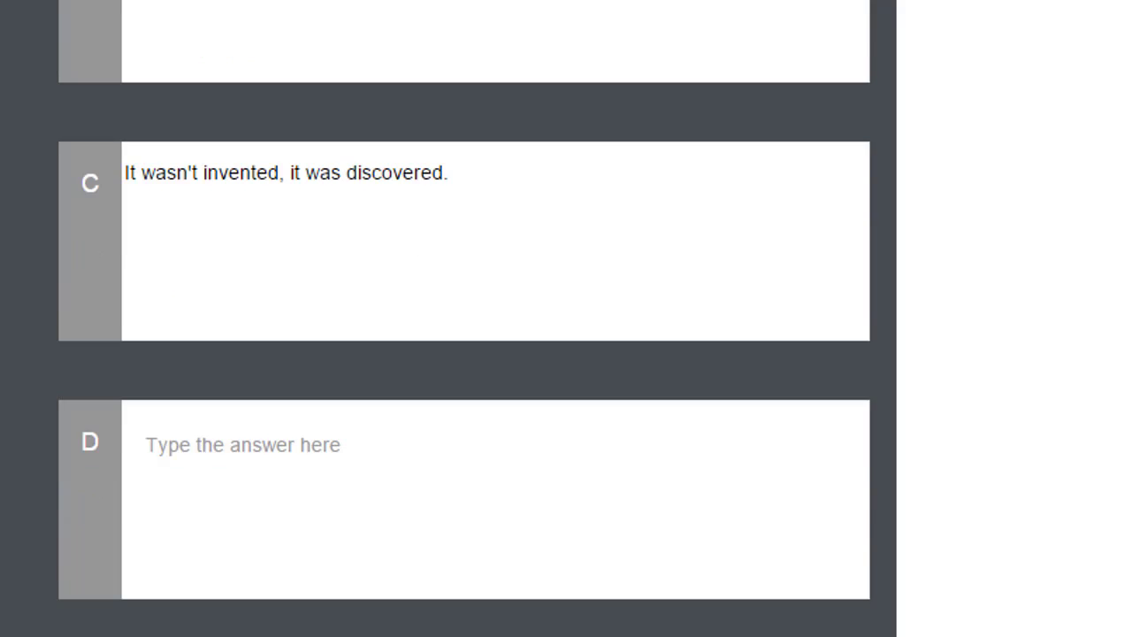
{"action": "mouse_move", "coordinate": [740, 375]}
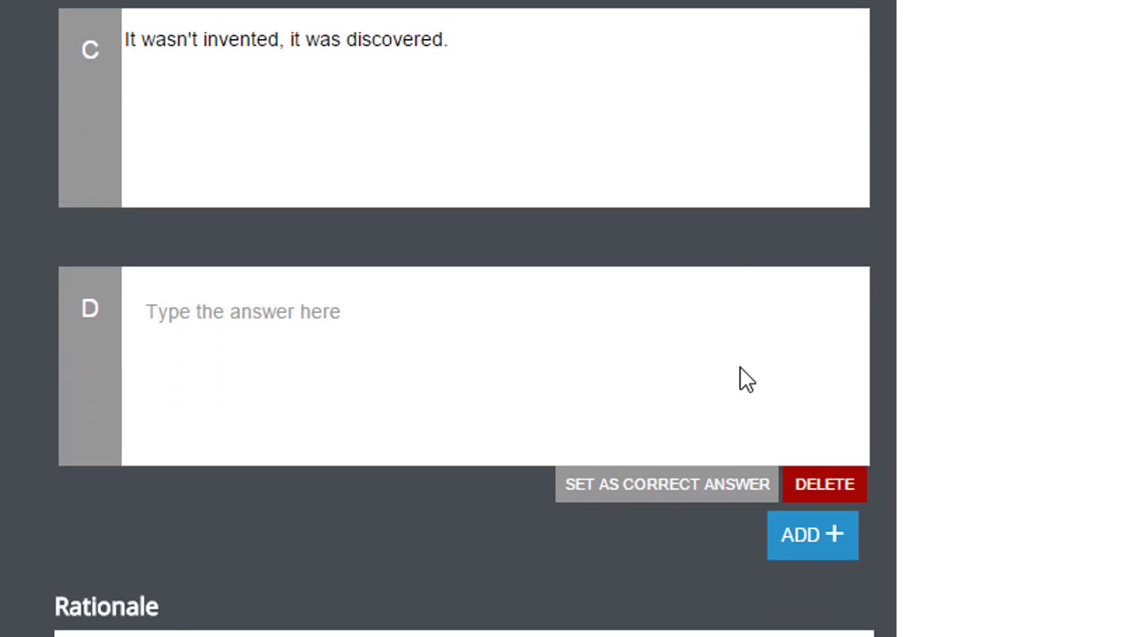
{"action": "left_click", "coordinate": [827, 488]}
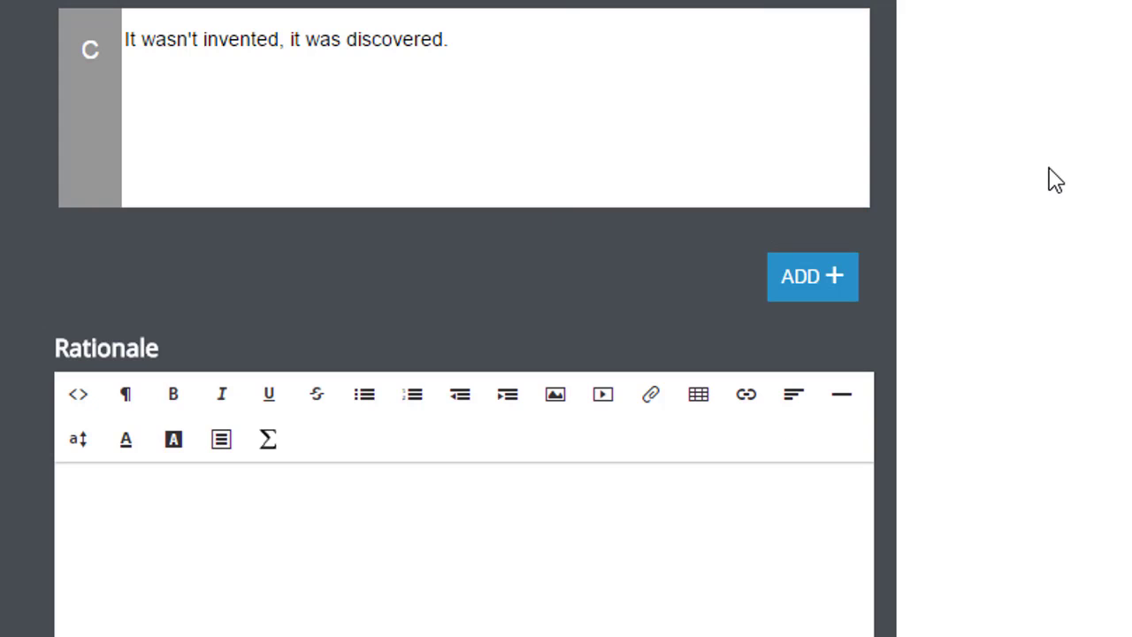
- Add a blank fourth answer choice and delete it again
{"action": "left_click", "coordinate": [815, 285]}
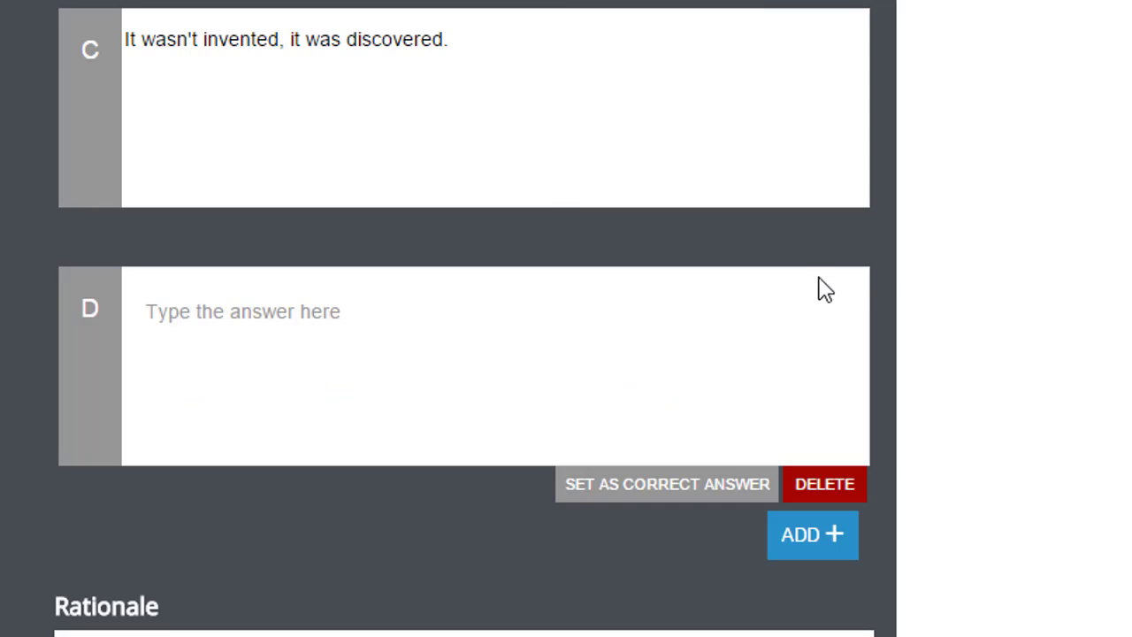
{"action": "left_click", "coordinate": [826, 486]}
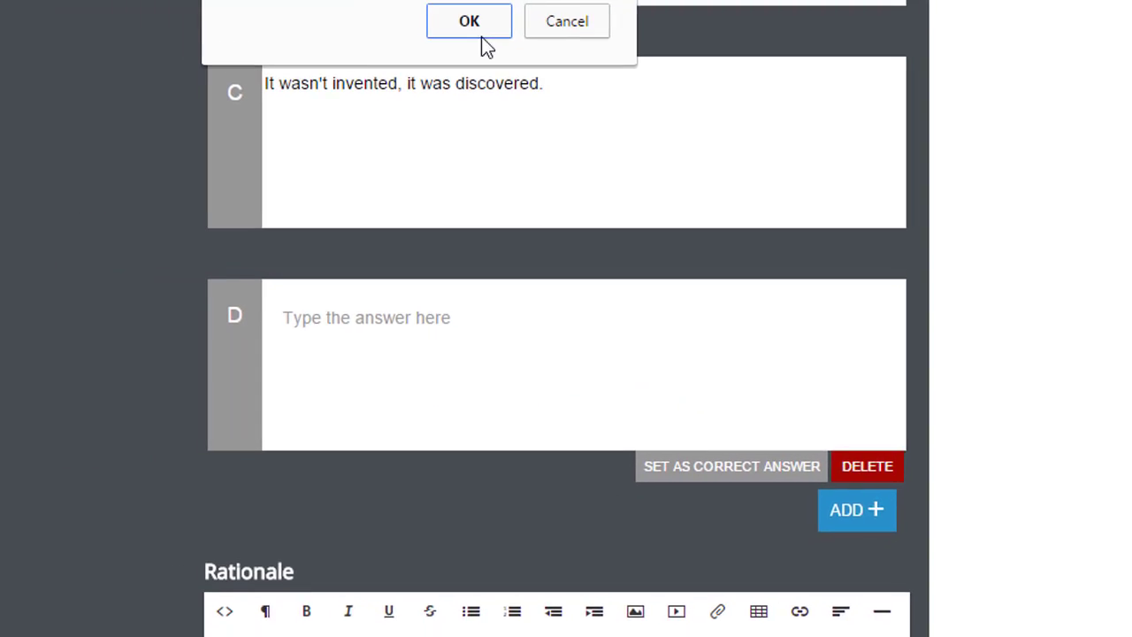
{"action": "left_click", "coordinate": [481, 37]}
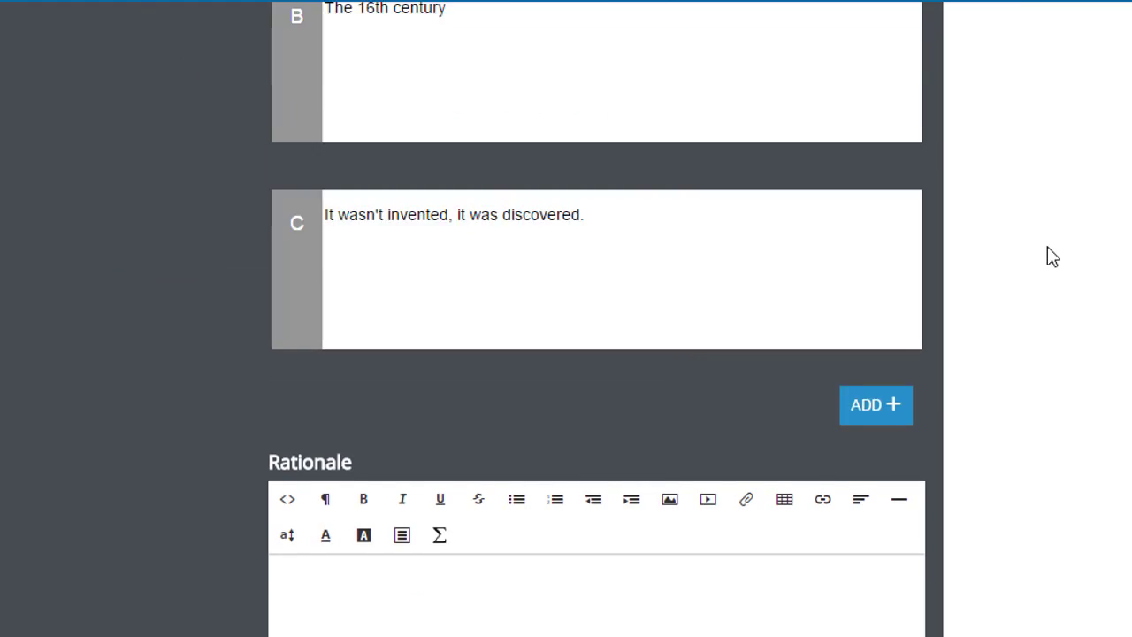
- Set answer choice B, "The 16th century", as the correct answer
{"action": "scroll", "coordinate": [1049, 257], "scroll_direction": "up", "scroll_amount": 3}
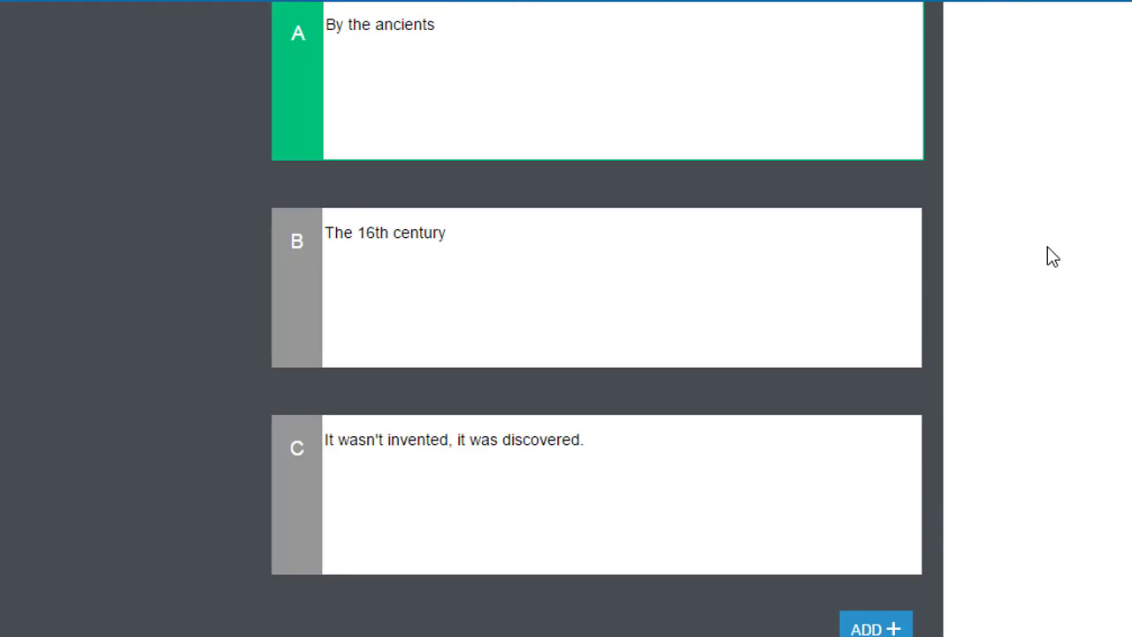
{"action": "mouse_move", "coordinate": [822, 280]}
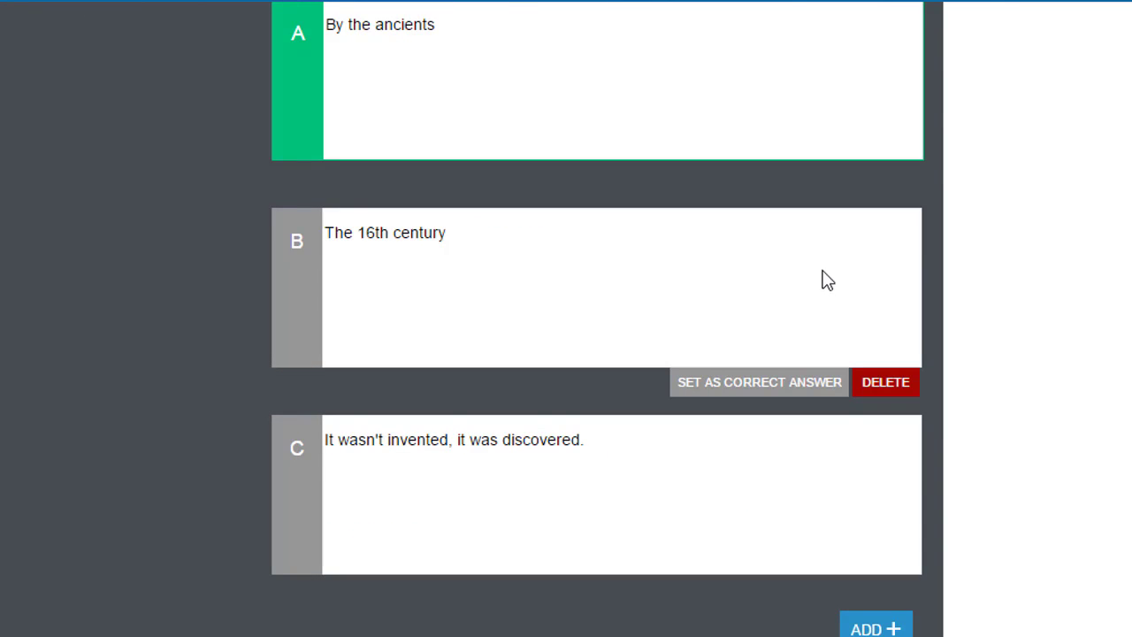
{"action": "left_click", "coordinate": [809, 392]}
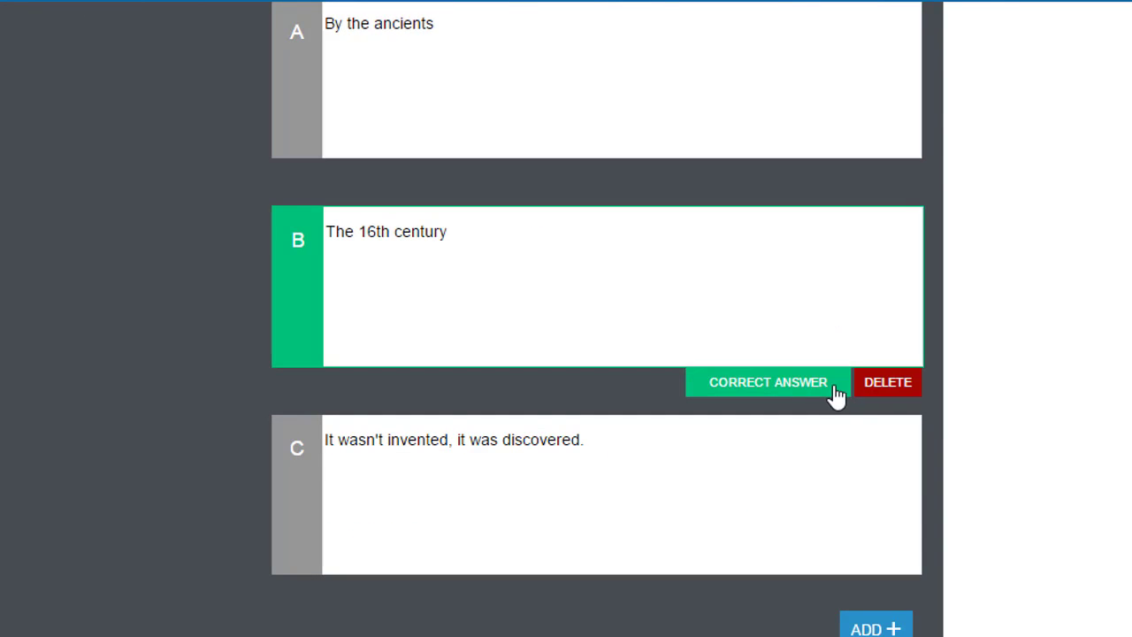
{"action": "scroll", "coordinate": [597, 319], "scroll_direction": "down", "scroll_amount": 5}
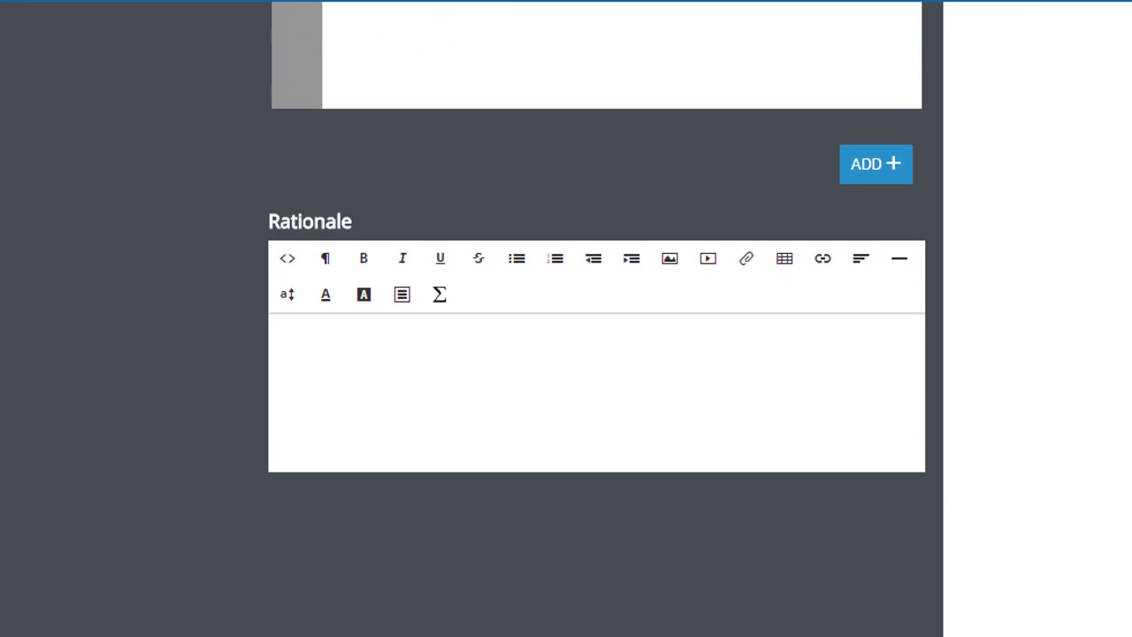
{"action": "type", "text": "As a branch of mathematics, algebra emerged at the end of 16th century in Europe, with the work of François Viète."}
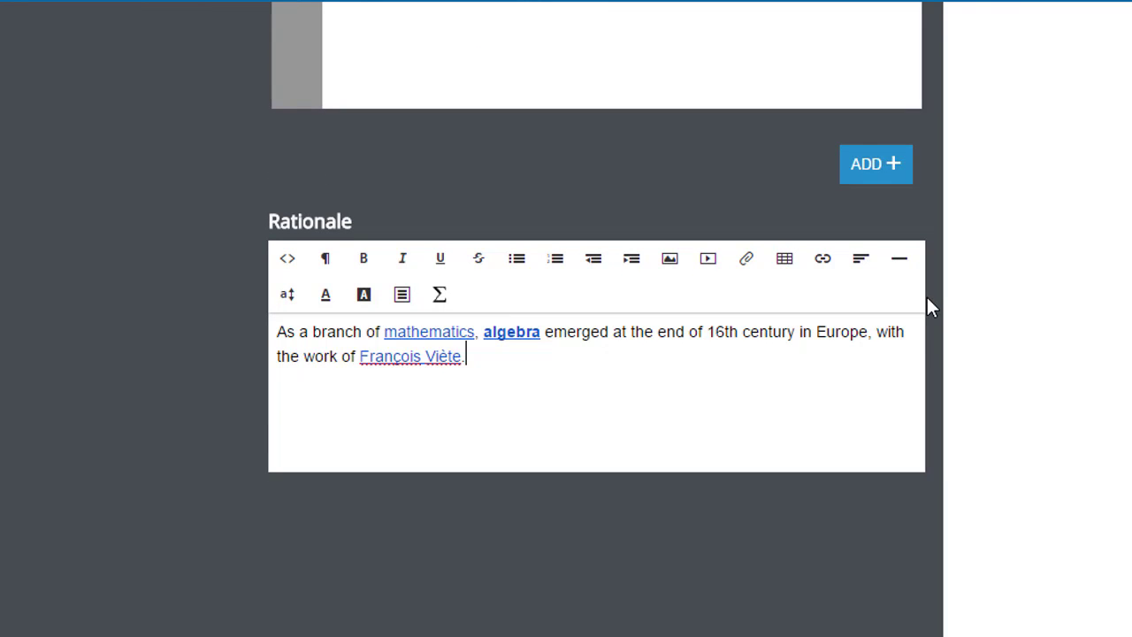
{"action": "type", "text": "http://en.wikipedia.org/wiki/History_of_algebra"}
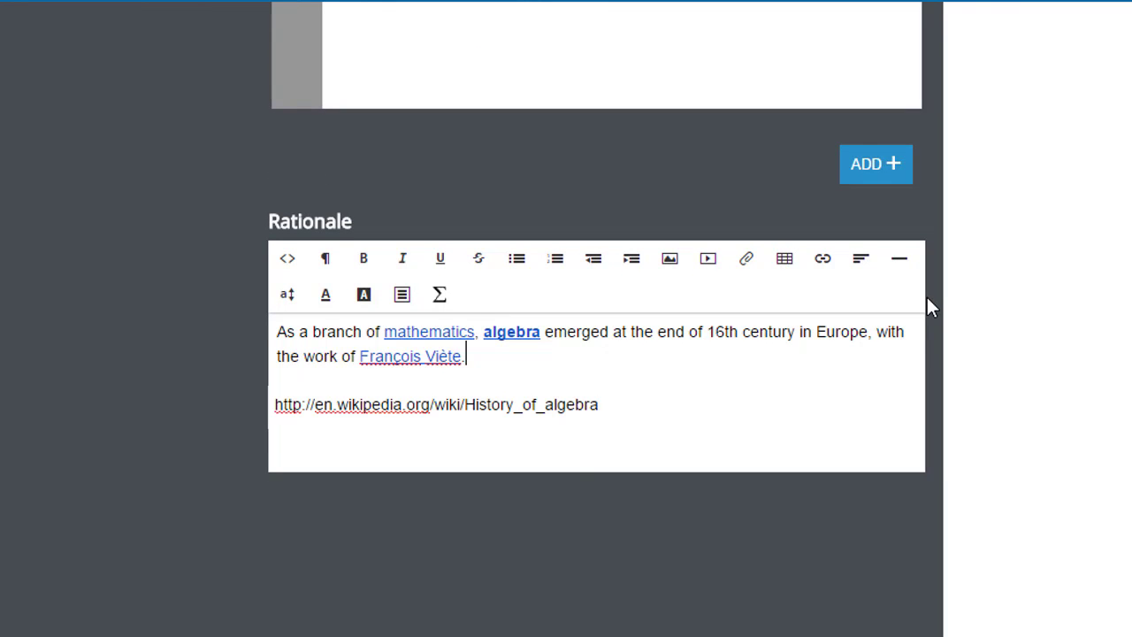
- Add a second question to the quiz and set its type to Fill in the Blank
{"action": "scroll", "coordinate": [928, 298], "scroll_direction": "up", "scroll_amount": 12}
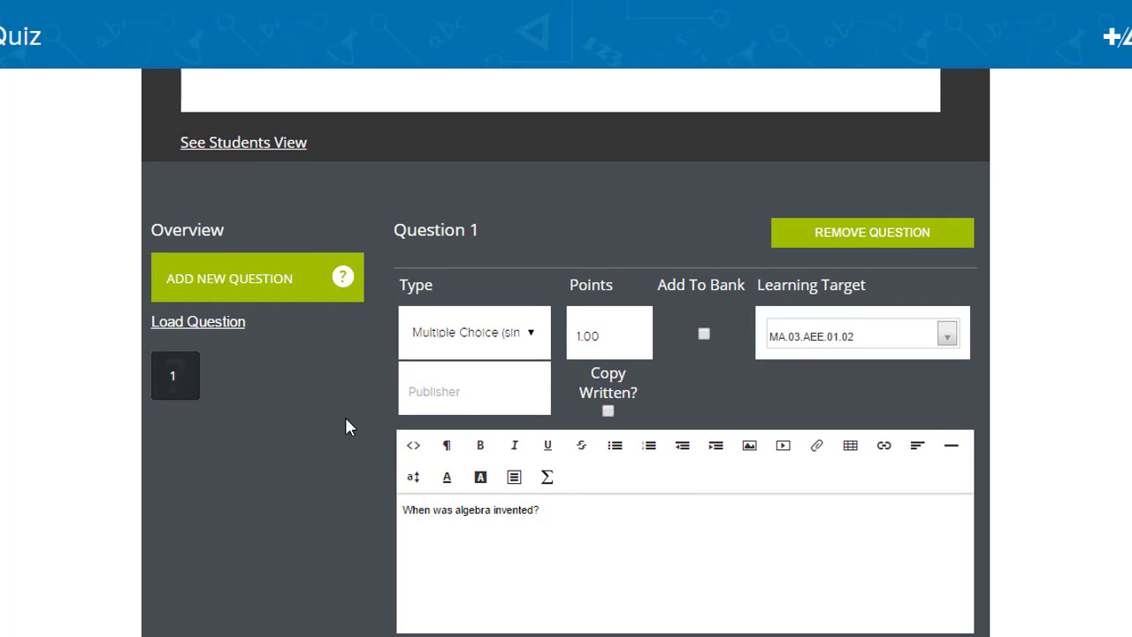
{"action": "left_click", "coordinate": [278, 148]}
{"action": "left_click", "coordinate": [269, 292]}
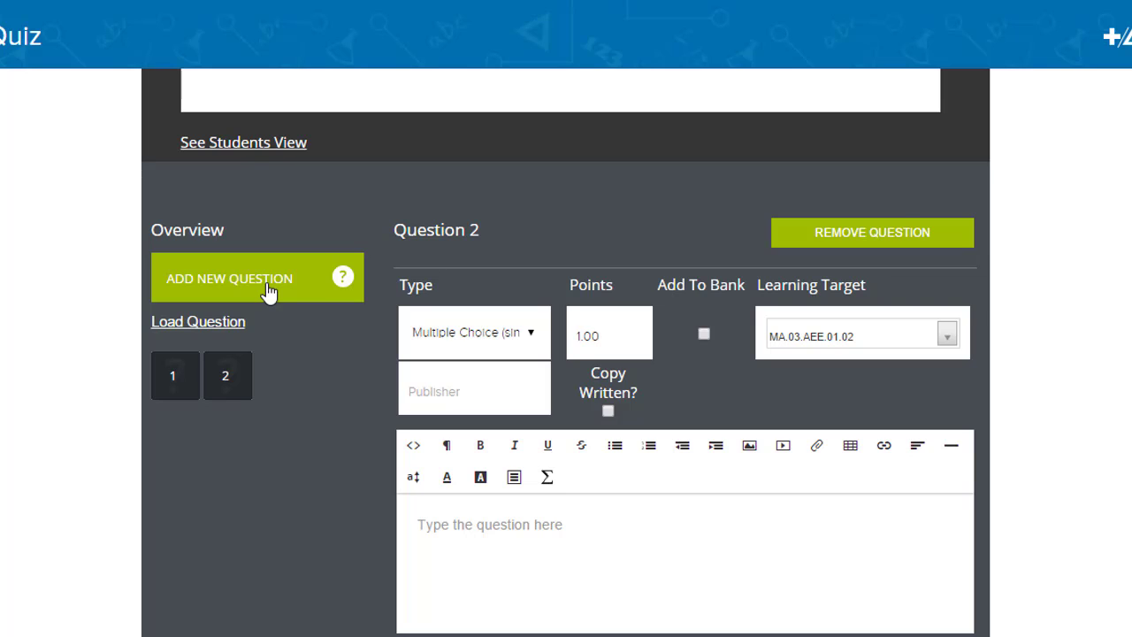
{"action": "left_click", "coordinate": [531, 337]}
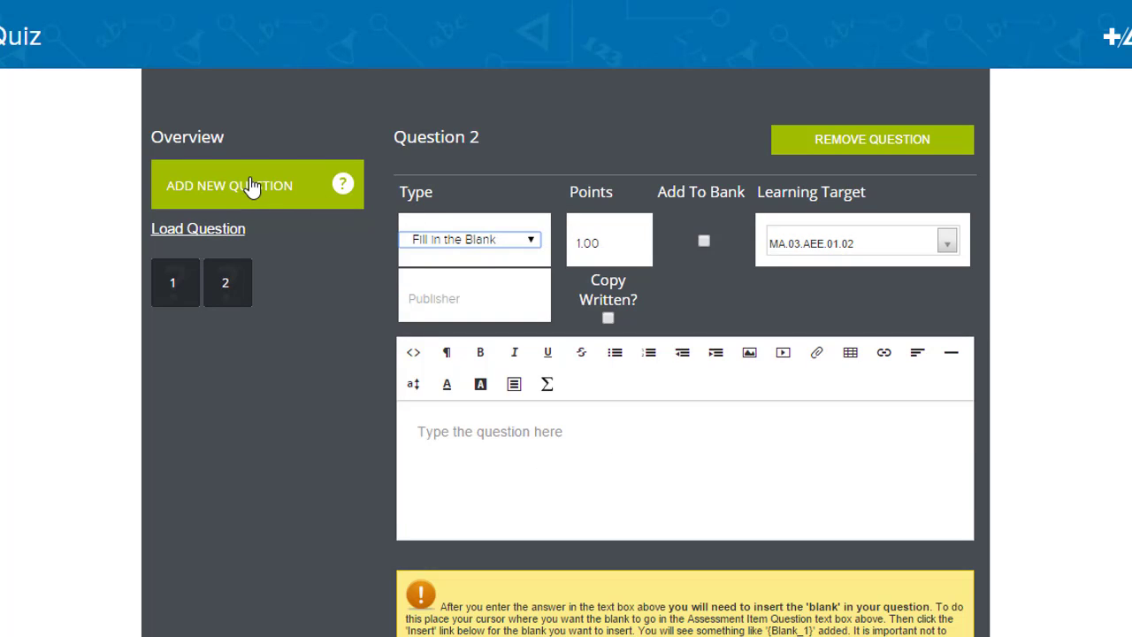
- Add a third question of the type Drawing and return to Question 1
{"action": "left_click", "coordinate": [250, 182]}
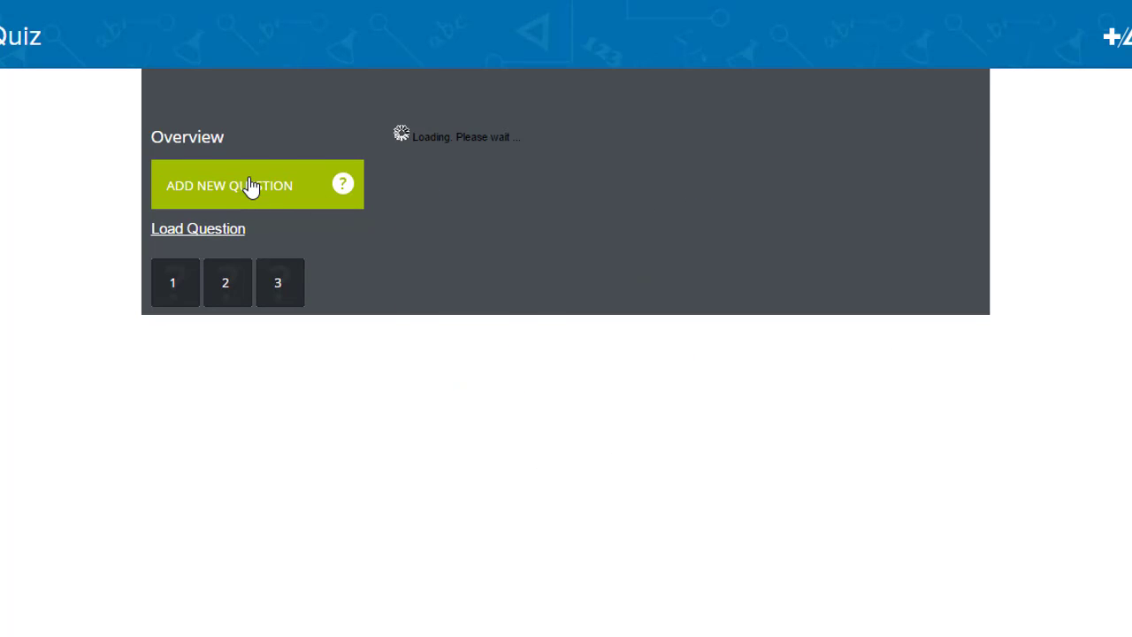
{"action": "left_click", "coordinate": [531, 241]}
{"action": "left_click", "coordinate": [475, 325]}
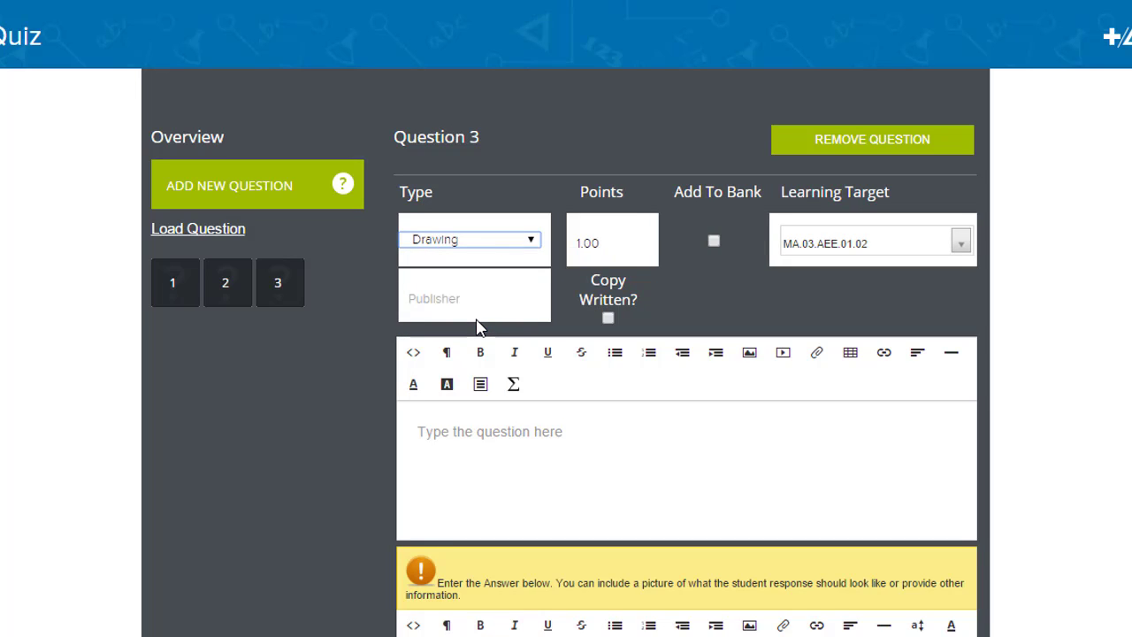
{"action": "mouse_move", "coordinate": [226, 292]}
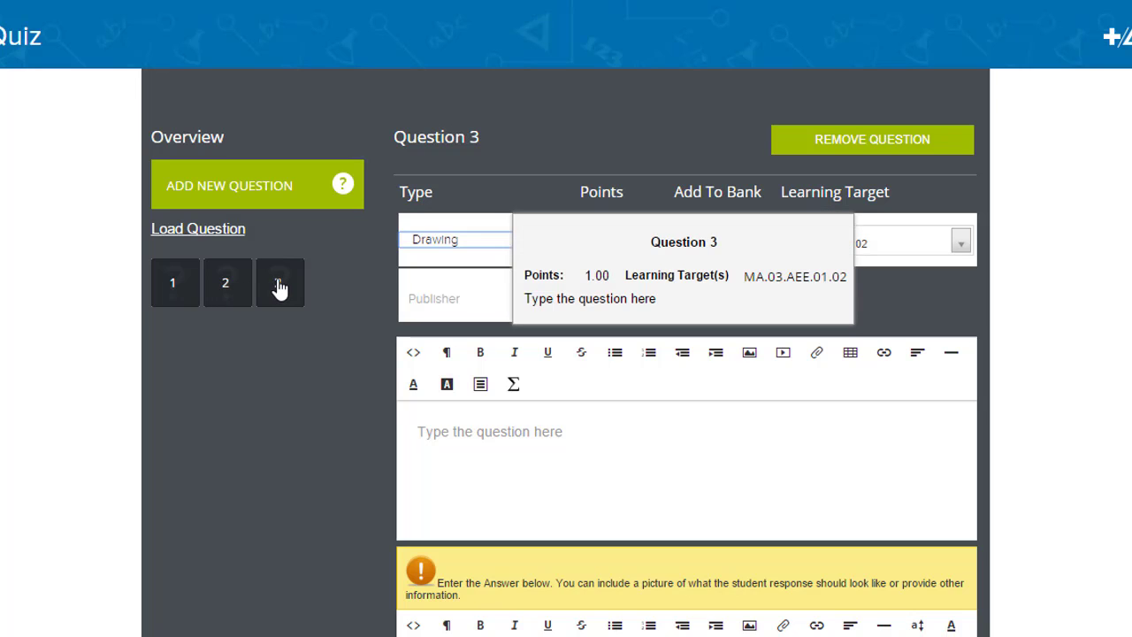
{"action": "left_click", "coordinate": [177, 292]}
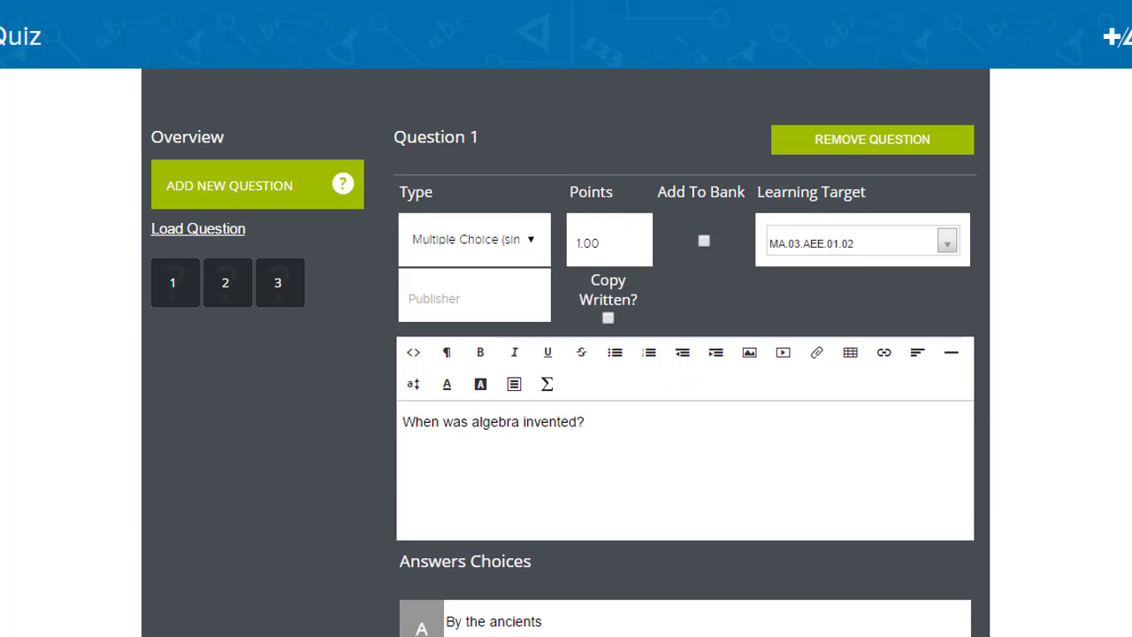
- Open the quiz's sharing settings and check the access options, keeping access at "2. All Teachers"
{"action": "scroll", "coordinate": [567, 352], "scroll_direction": "up", "scroll_amount": 7}
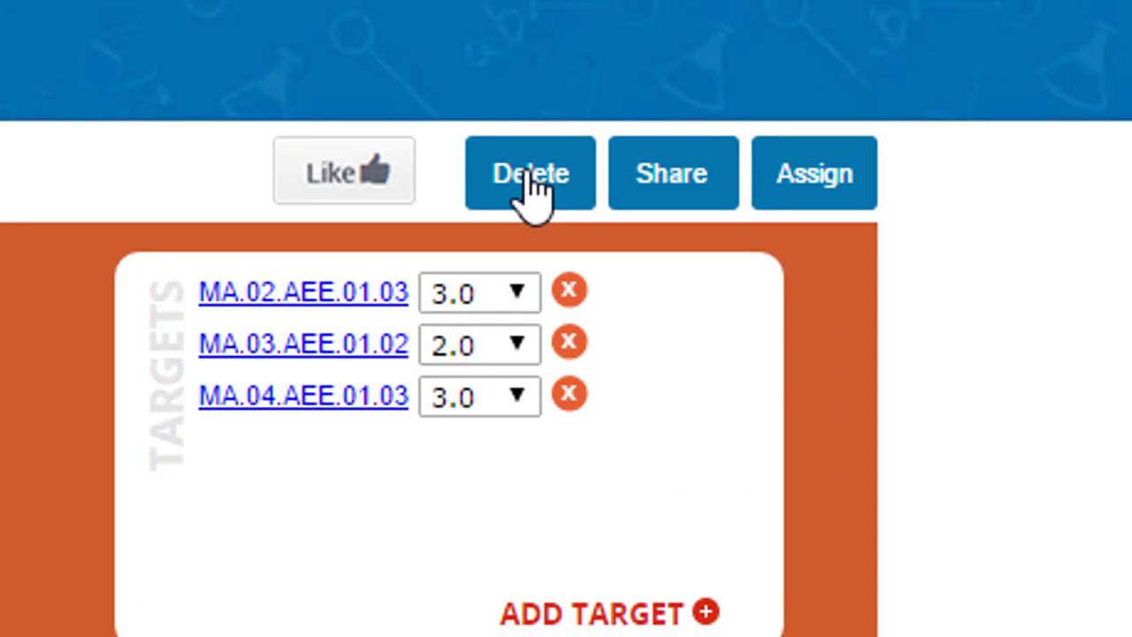
{"action": "left_click", "coordinate": [659, 195]}
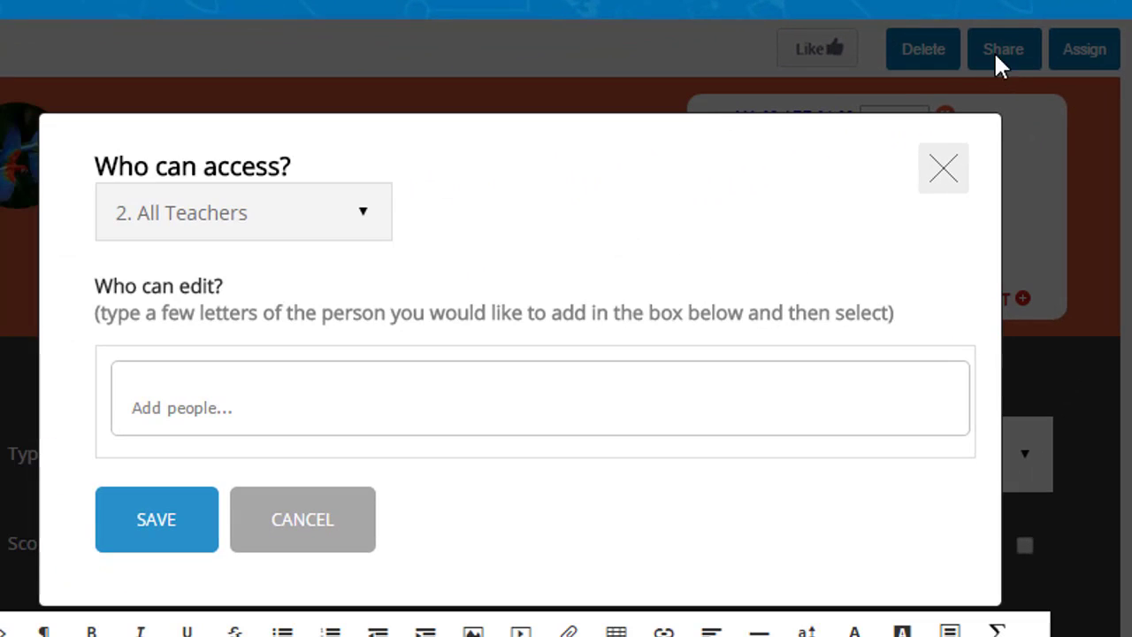
{"action": "left_click", "coordinate": [369, 225]}
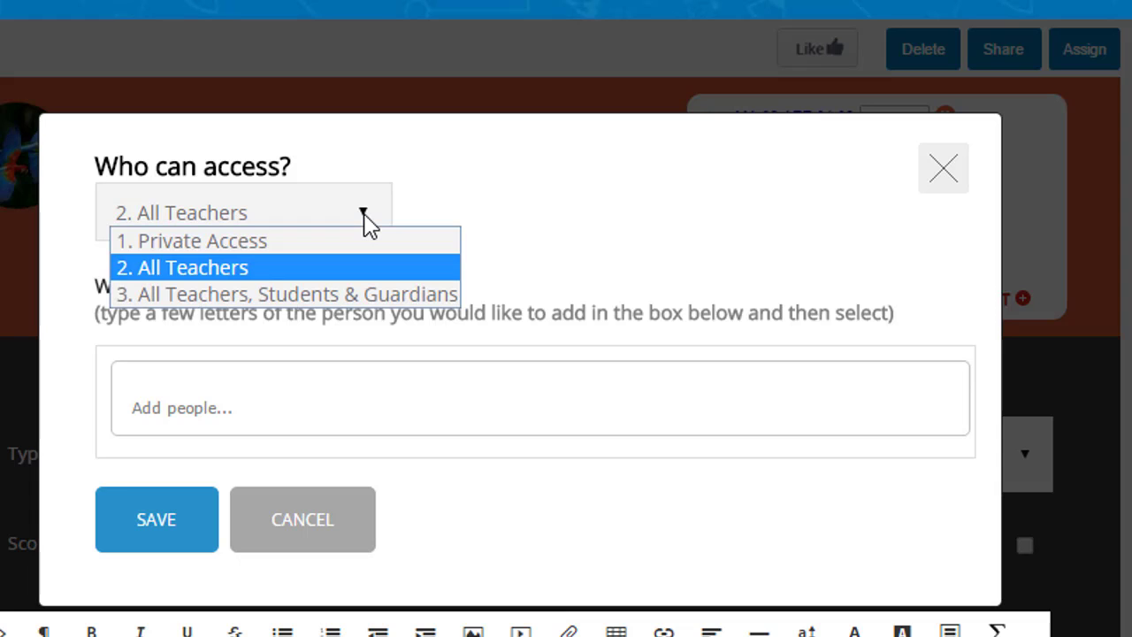
{"action": "left_click", "coordinate": [369, 225]}
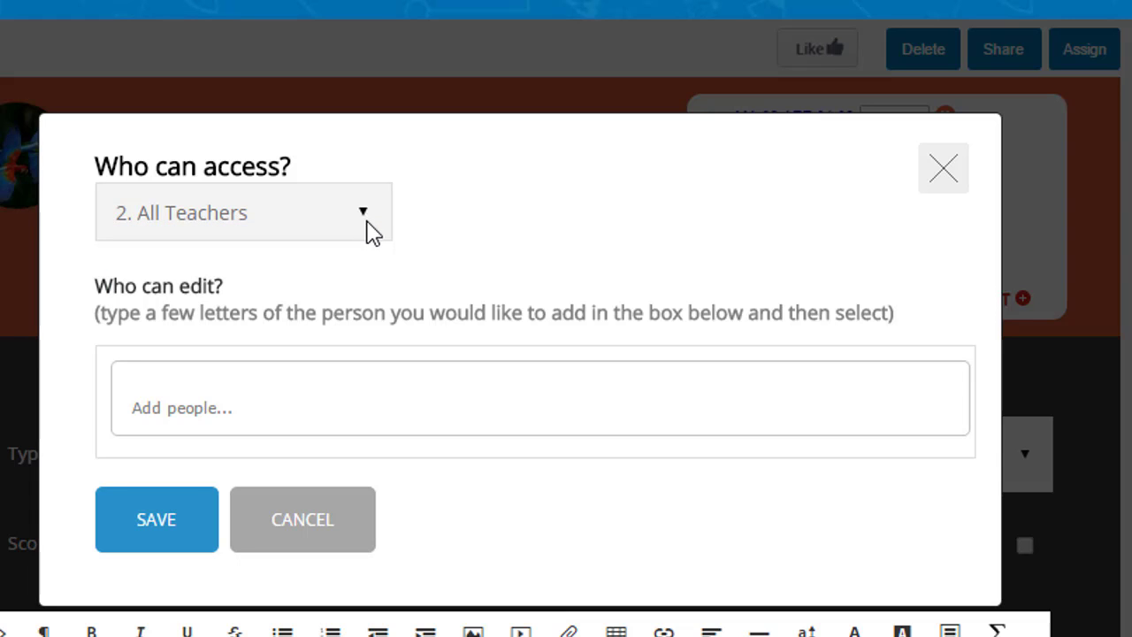
- Search the people who can edit by first name, add the first match under Others as an editor, and save the sharing settings
{"action": "left_click", "coordinate": [400, 397]}
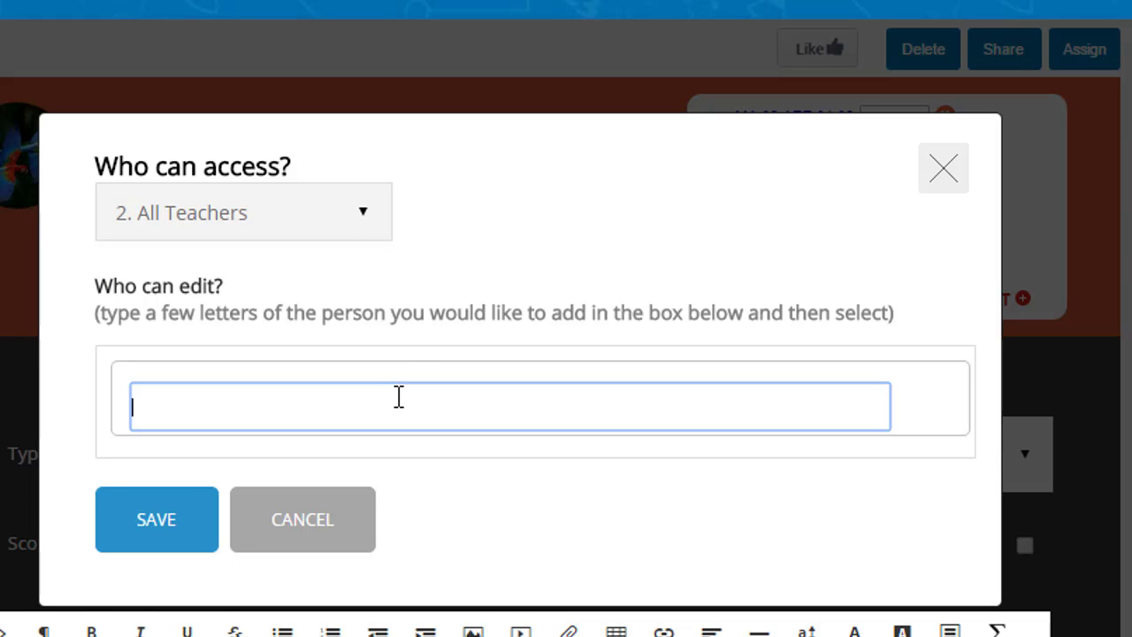
{"action": "type", "text": "John"}
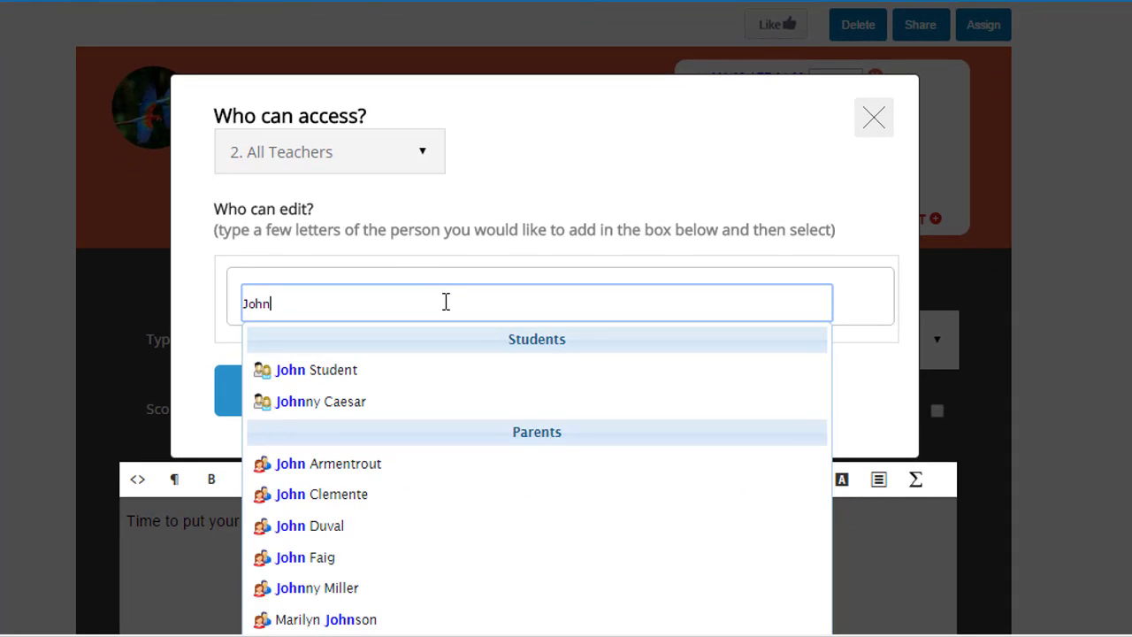
{"action": "scroll", "coordinate": [361, 505], "scroll_direction": "down", "scroll_amount": 1}
{"action": "scroll", "coordinate": [361, 504], "scroll_direction": "down", "scroll_amount": 1}
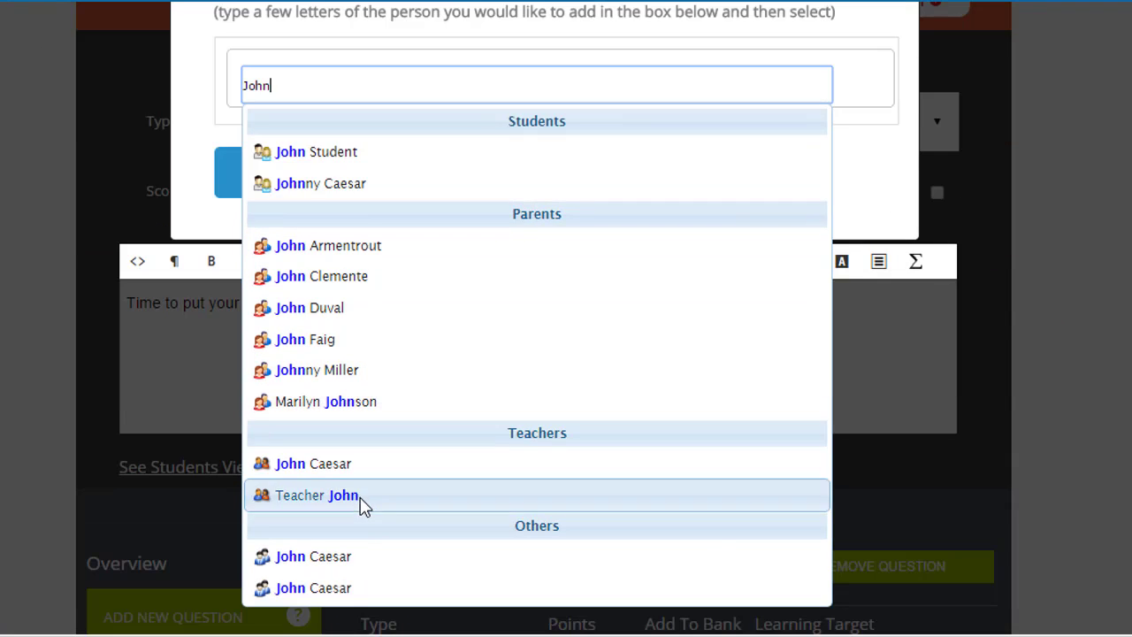
{"action": "left_click", "coordinate": [347, 555]}
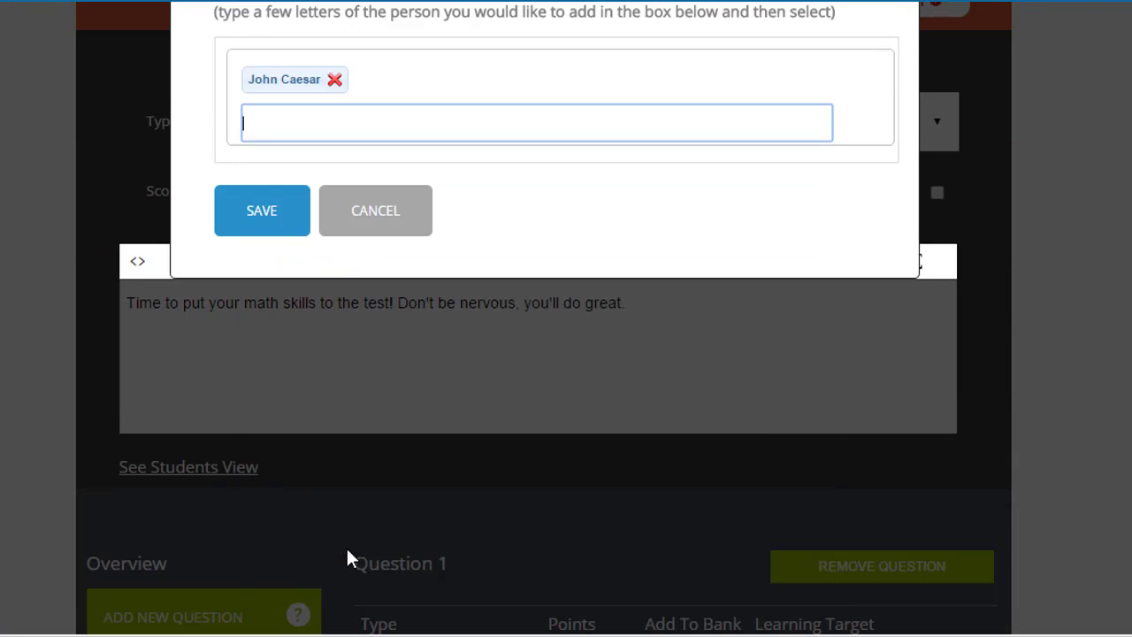
{"action": "scroll", "coordinate": [352, 534], "scroll_direction": "up", "scroll_amount": 2}
{"action": "left_click", "coordinate": [271, 431]}
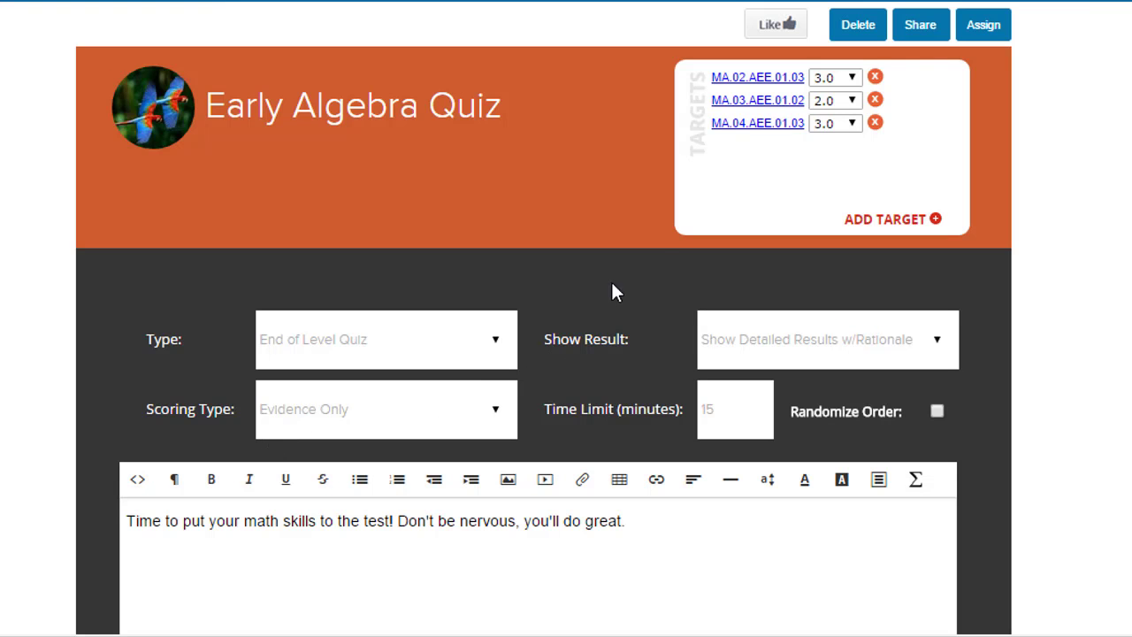
- Assign the original quiz to the Astronomy 102 group
{"action": "left_click", "coordinate": [984, 27]}
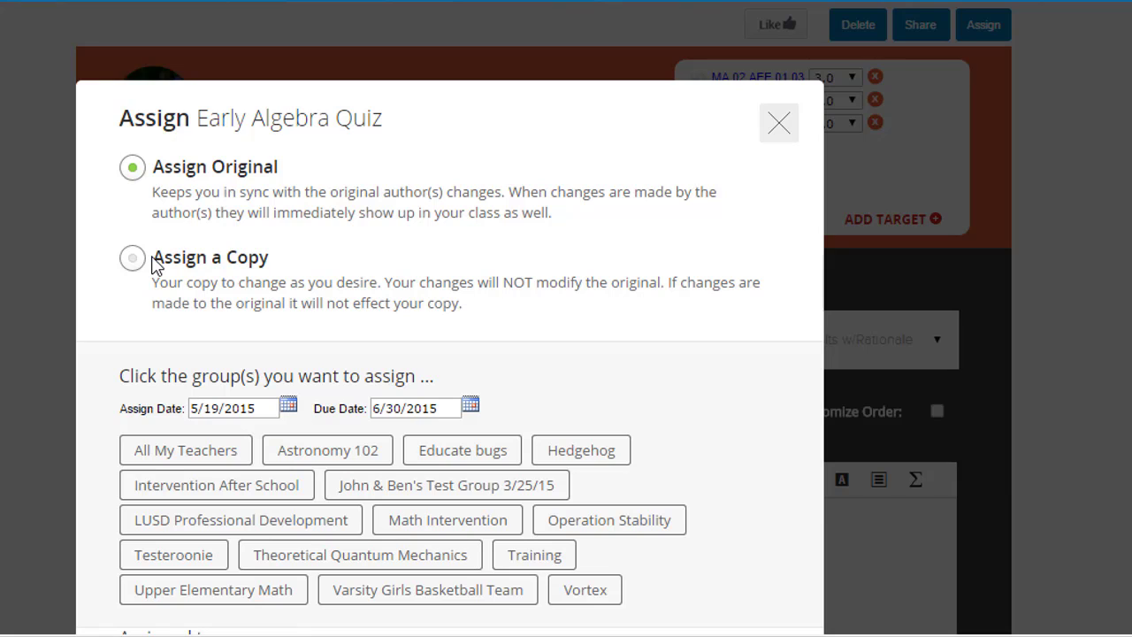
{"action": "scroll", "coordinate": [152, 264], "scroll_direction": "down", "scroll_amount": 2}
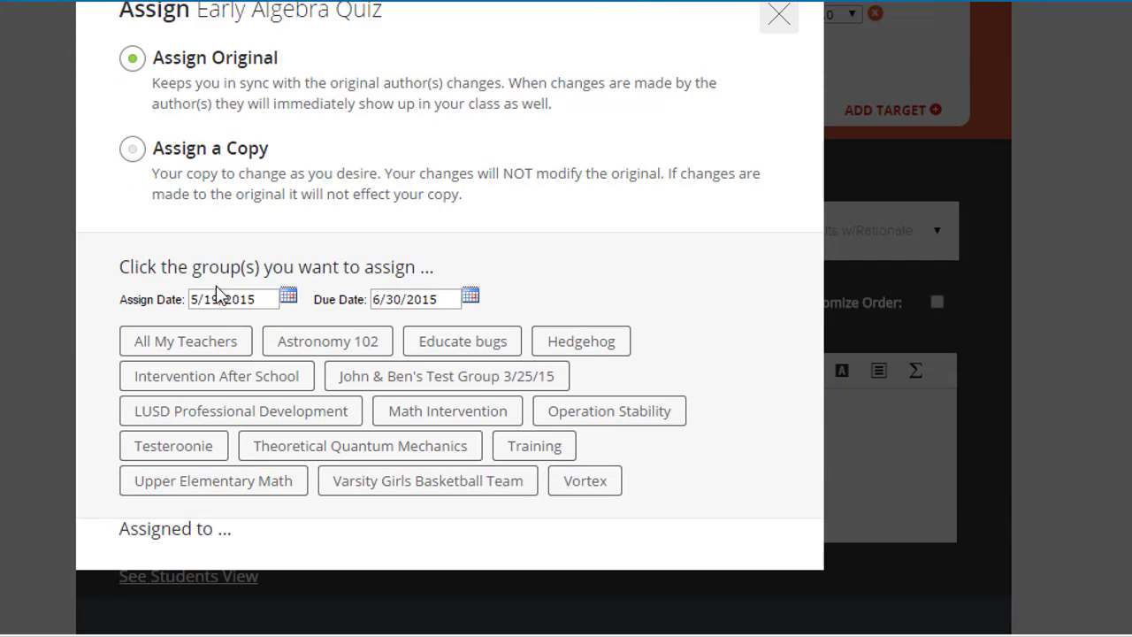
{"action": "left_click", "coordinate": [307, 345]}
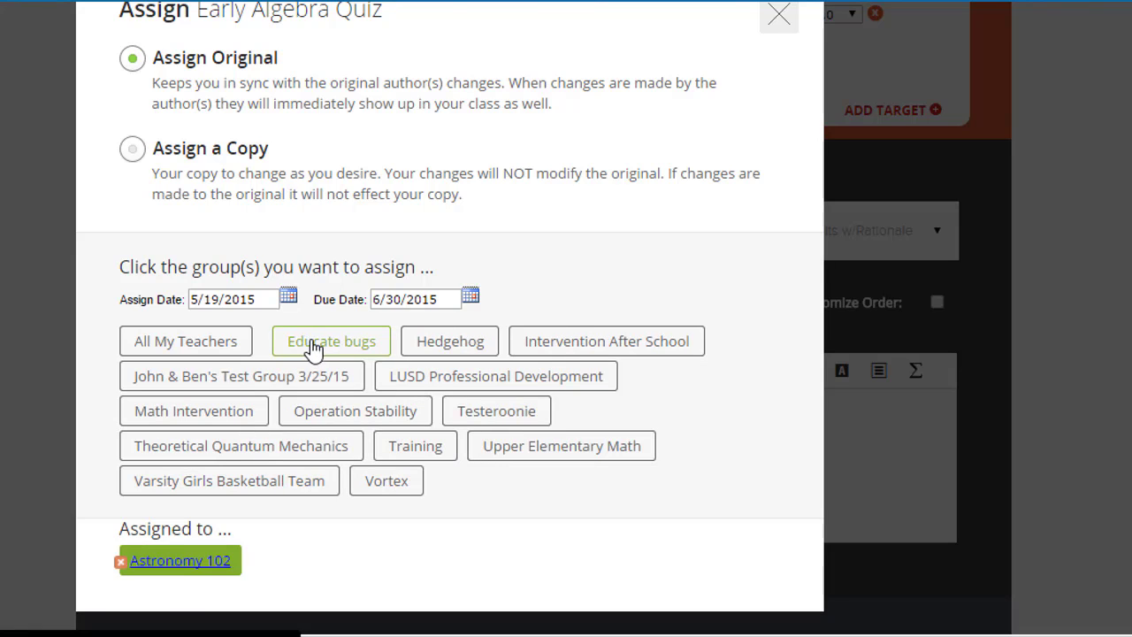
- Assign the quiz to the Training group and remove that assignment again, accepting the deletion of its scores
{"action": "left_click", "coordinate": [409, 447]}
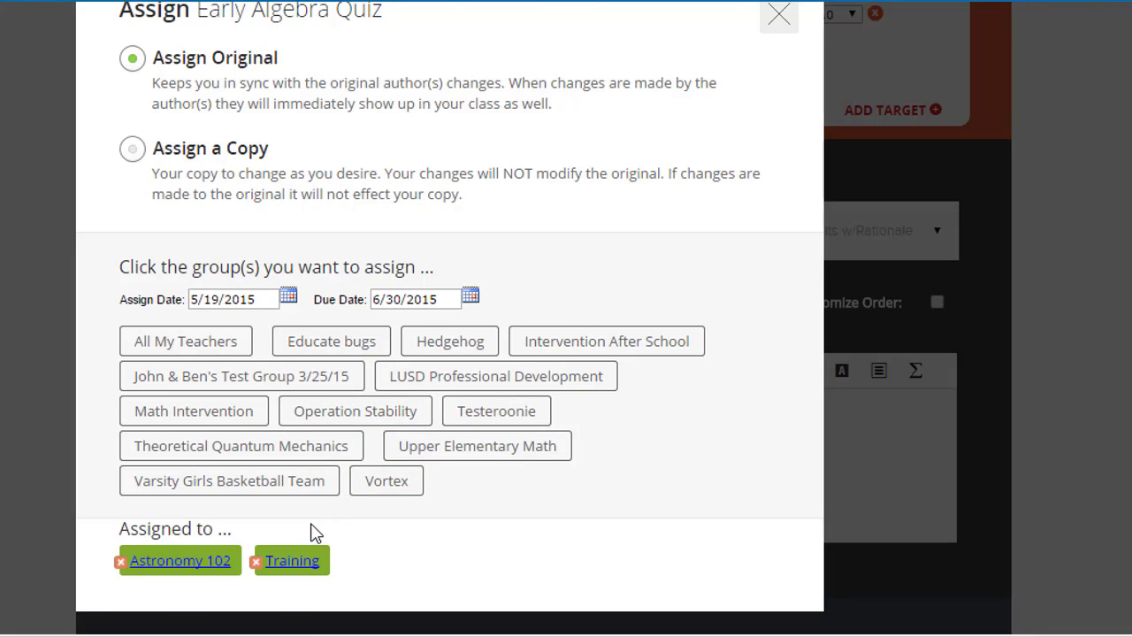
{"action": "left_click", "coordinate": [256, 561]}
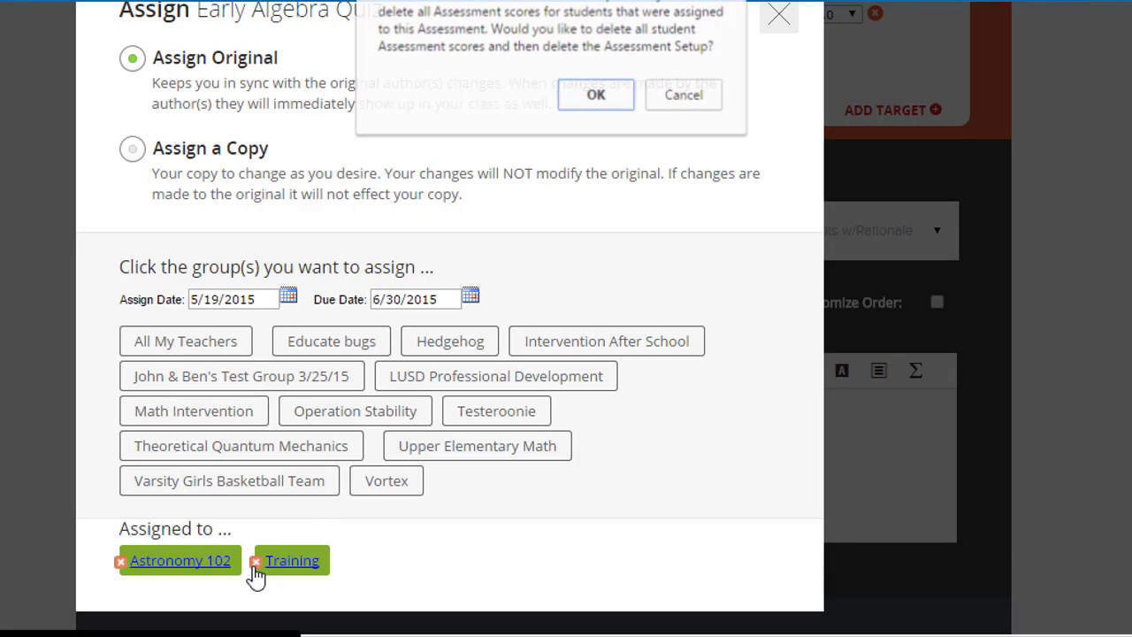
{"action": "left_click", "coordinate": [596, 95]}
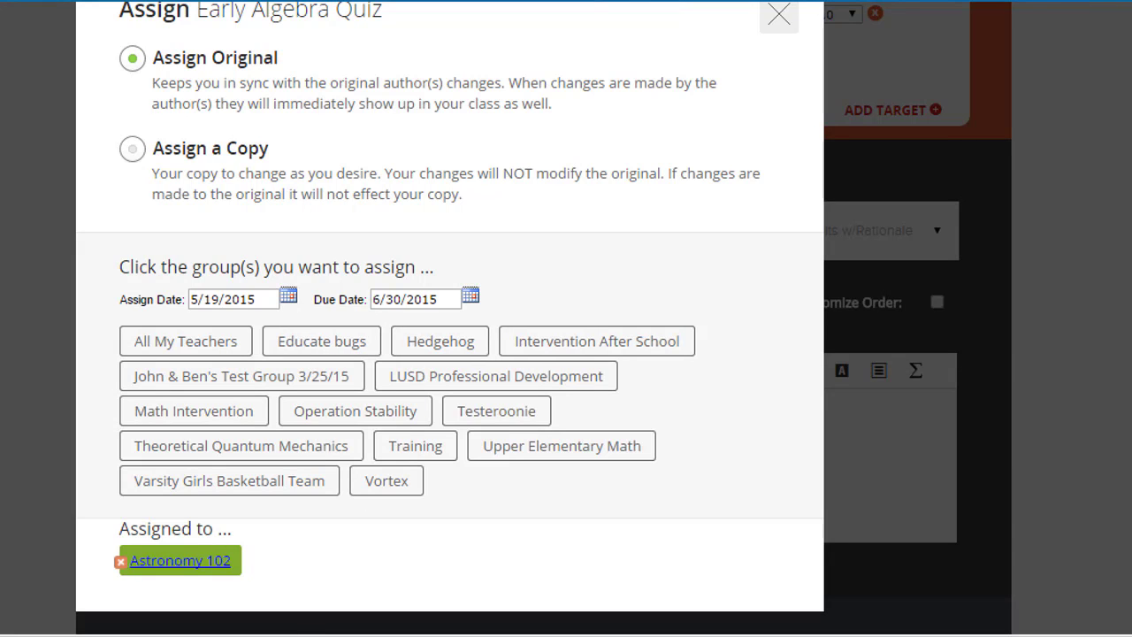